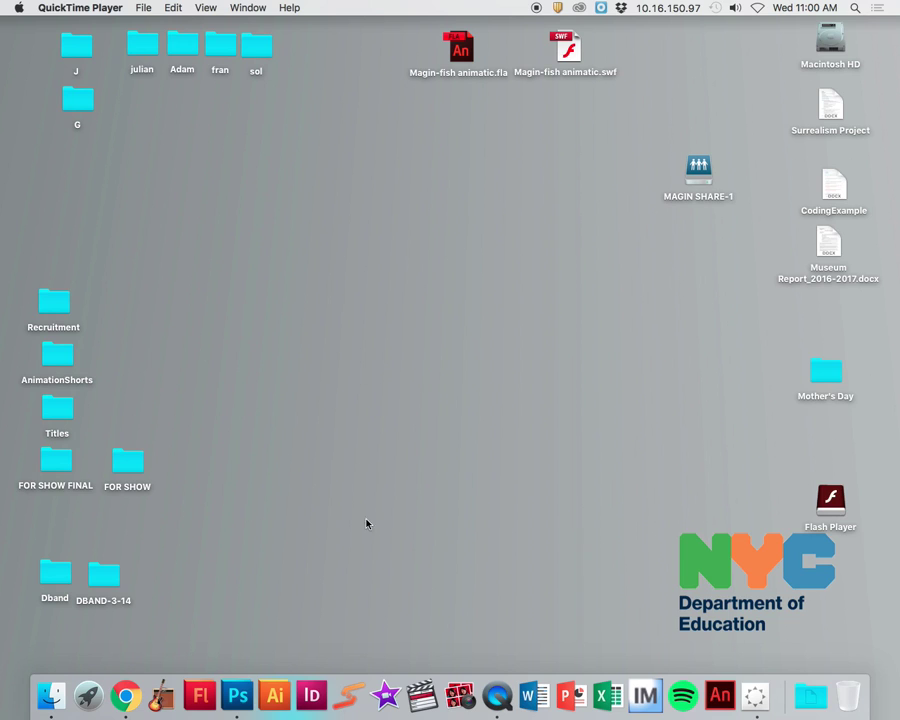
- Browse to the Images folder inside Graphics on the RM412-TS shared computer
click(46, 697)
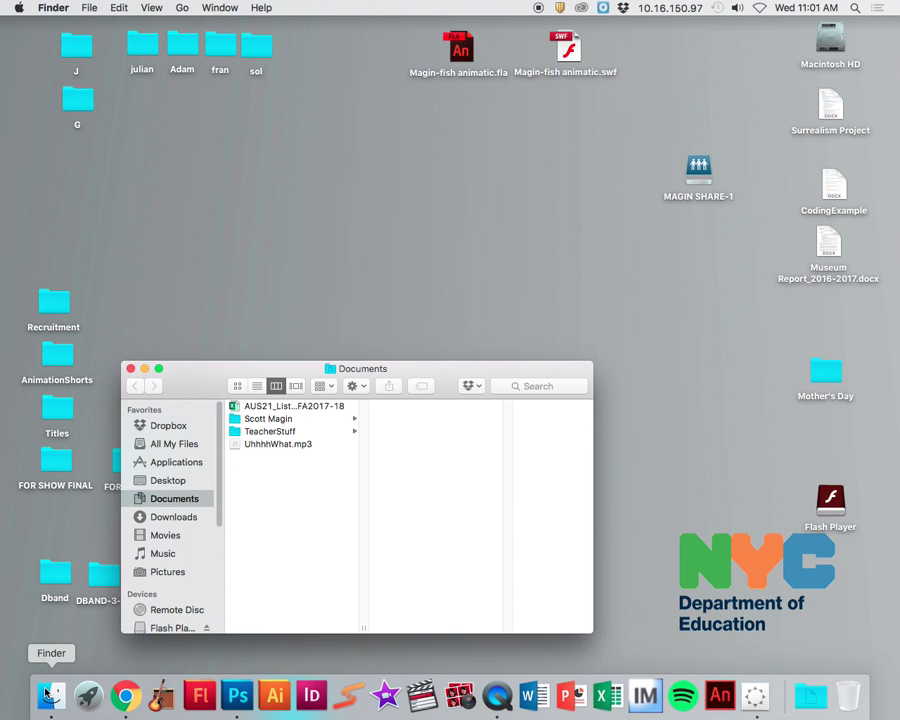
drag(209, 369, 223, 420)
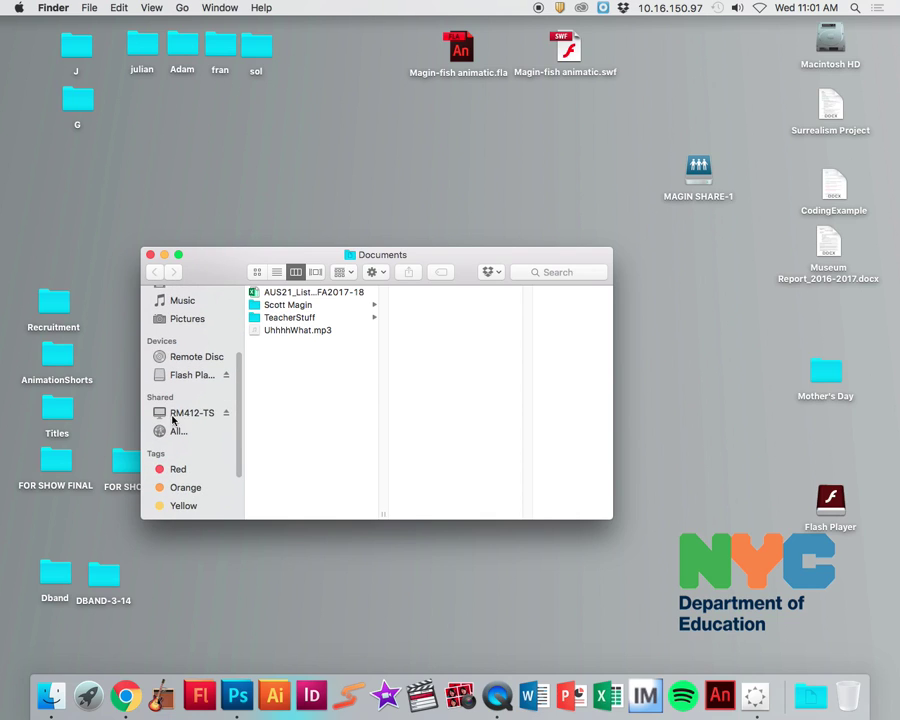
click(192, 414)
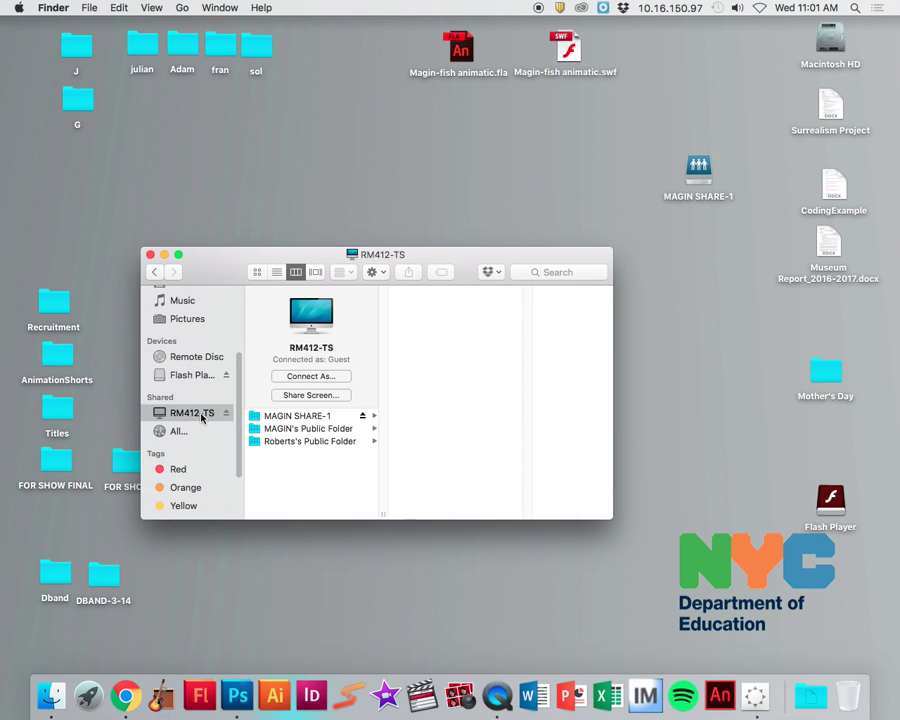
click(288, 417)
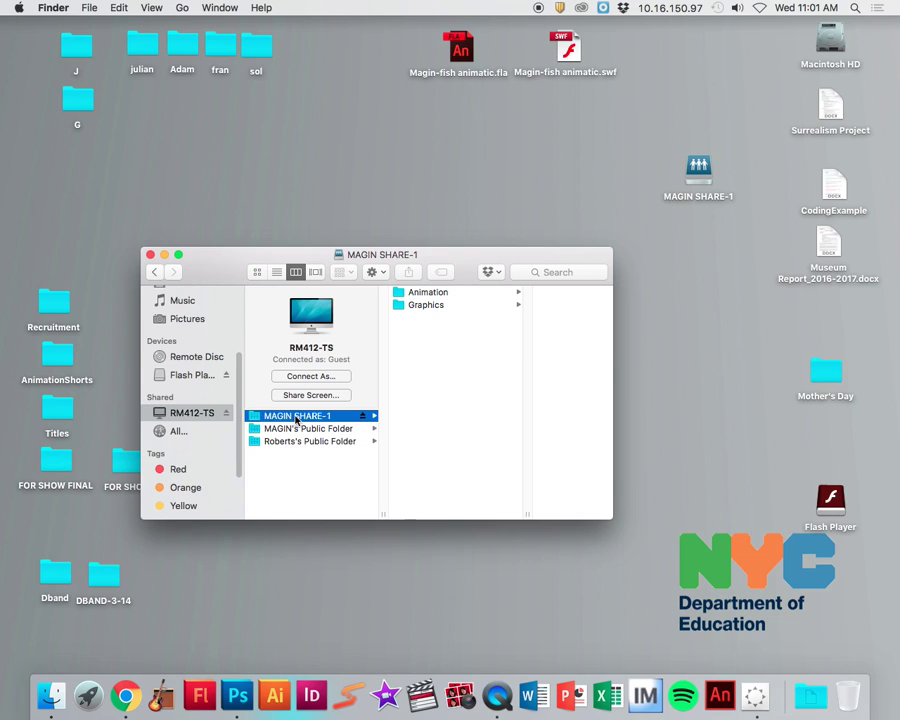
click(400, 306)
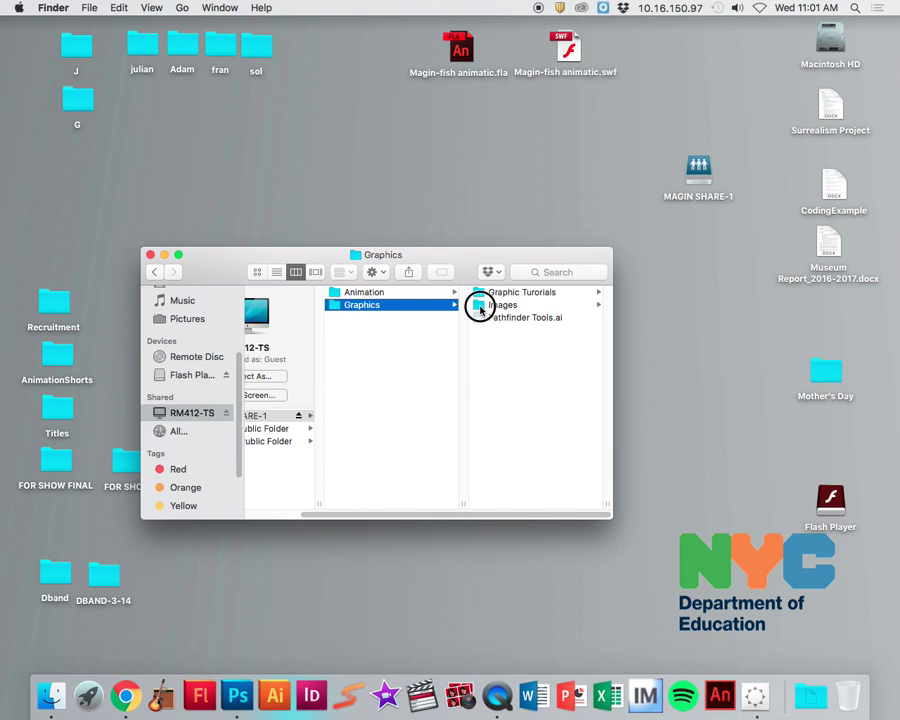
click(480, 310)
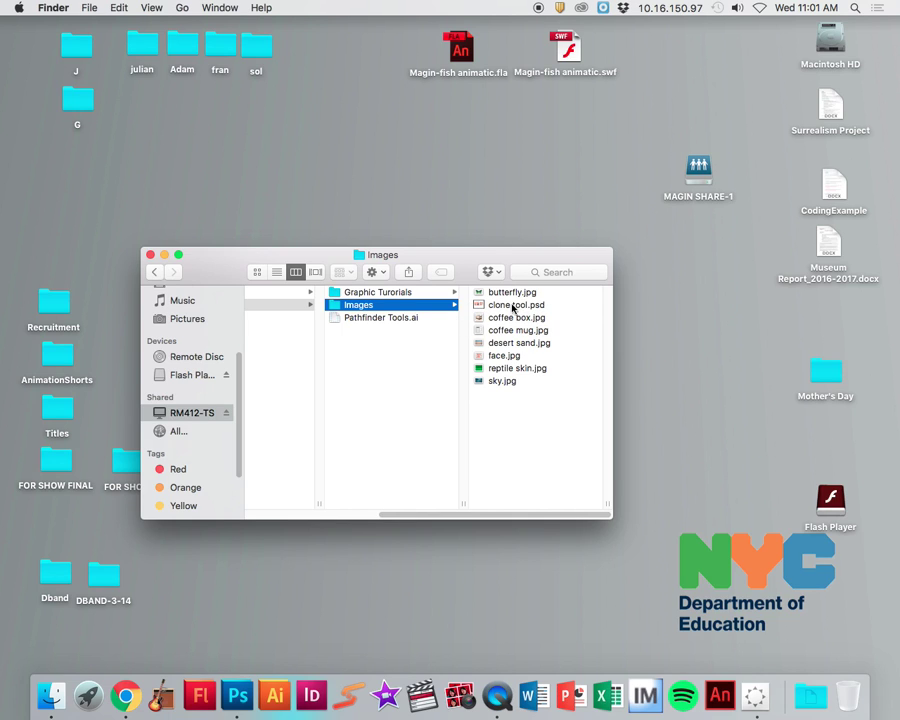
drag(422, 262, 412, 364)
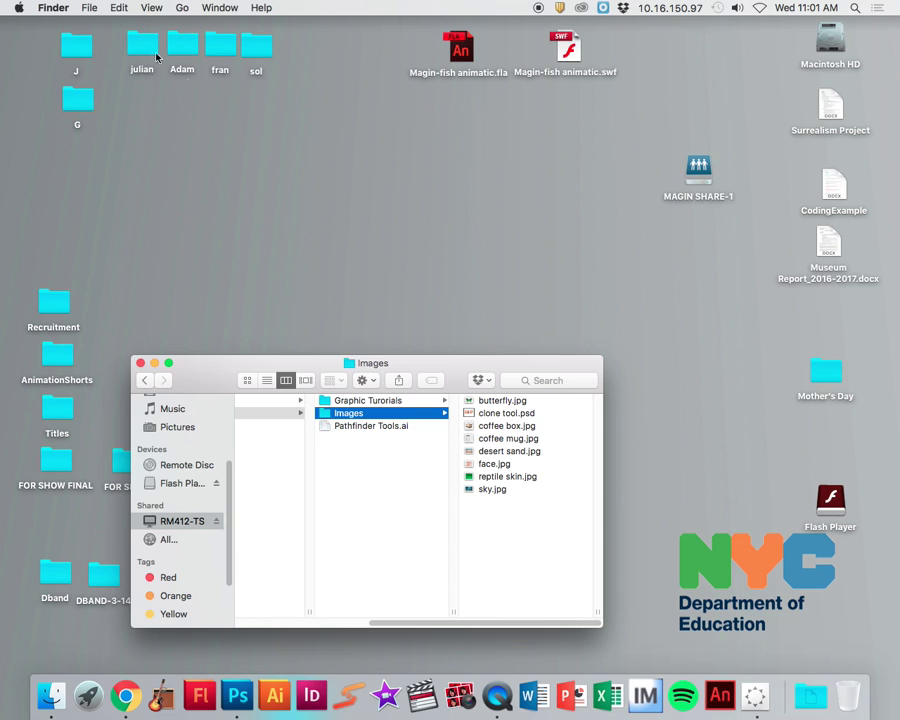
- Open a second Finder window above the first one and show the personal student-work folder in Documents
click(88, 9)
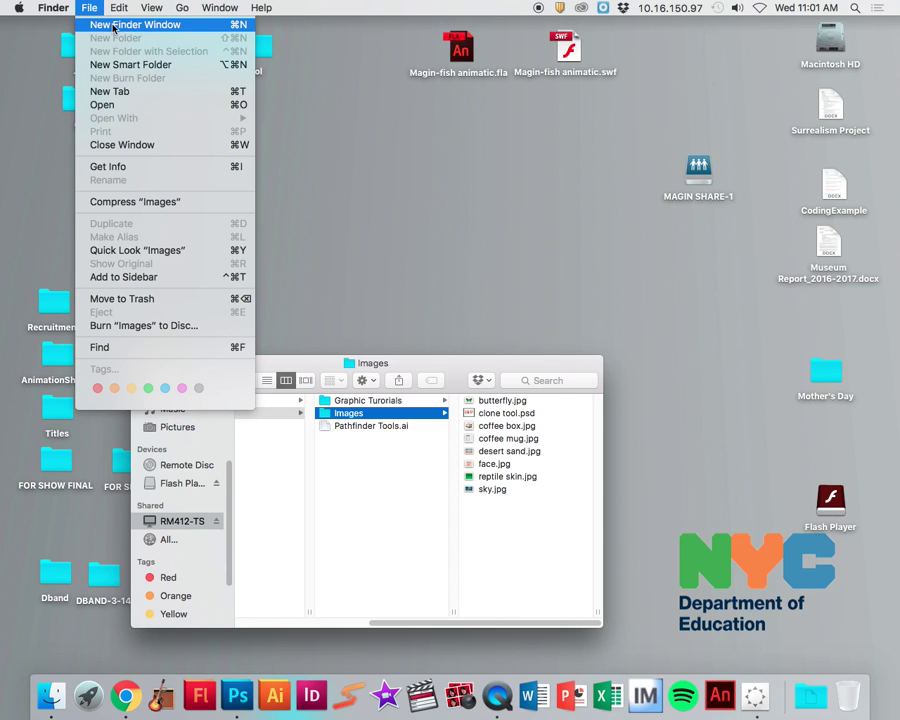
click(133, 25)
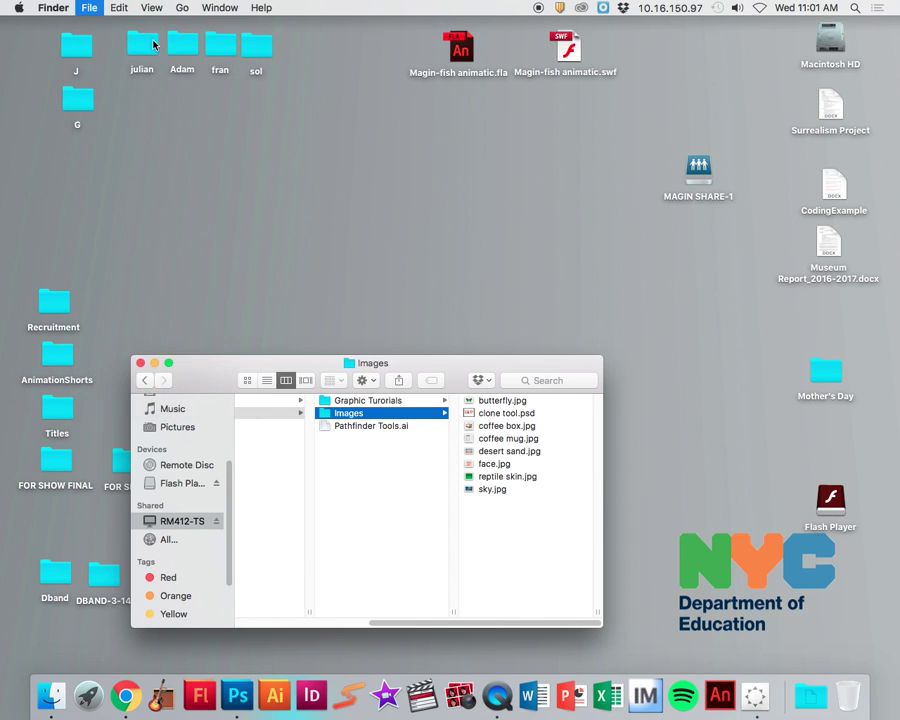
click(316, 256)
drag(316, 256, 314, 82)
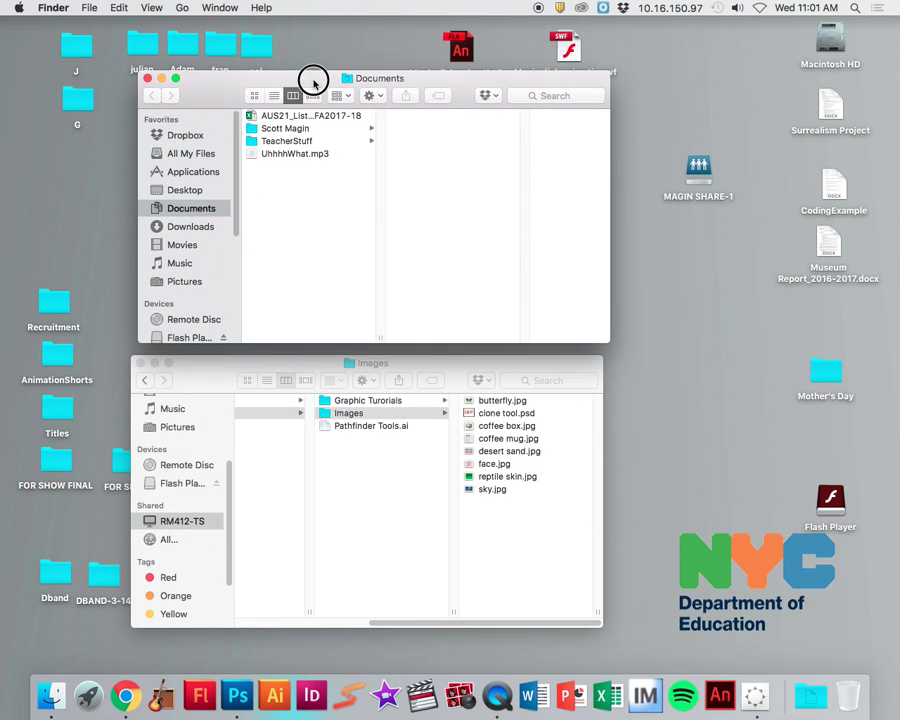
click(251, 129)
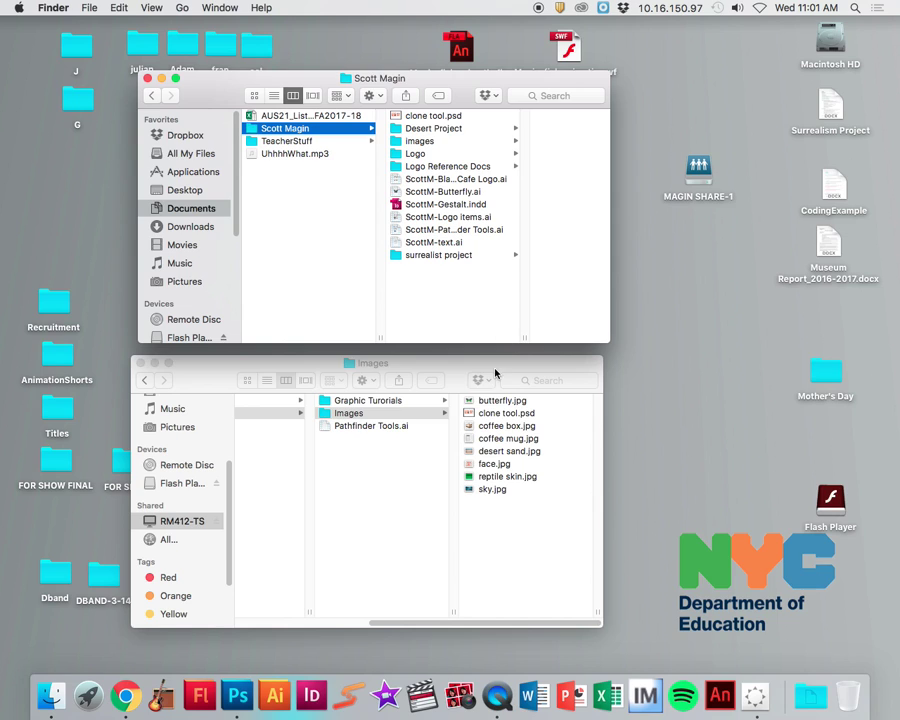
- Copy clone tool.psd from the shared Images folder into the personal folder, replacing the existing file, and close both Finder windows
mouse_move(467, 421)
mouse_down()
mouse_move(468, 236)
mouse_move(395, 88)
mouse_move(440, 186)
mouse_up()
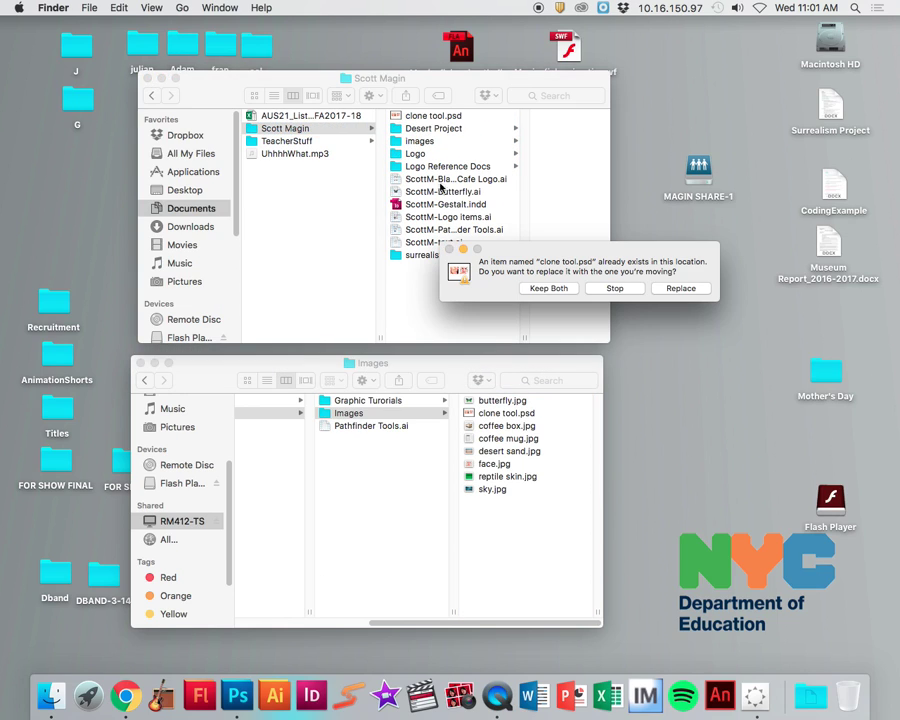
click(678, 288)
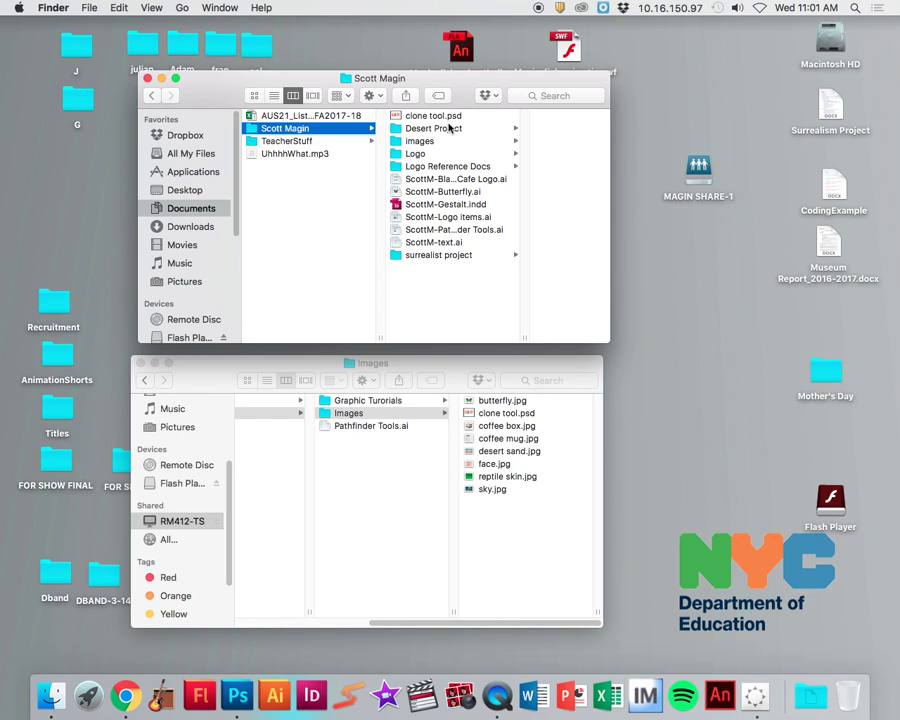
click(147, 78)
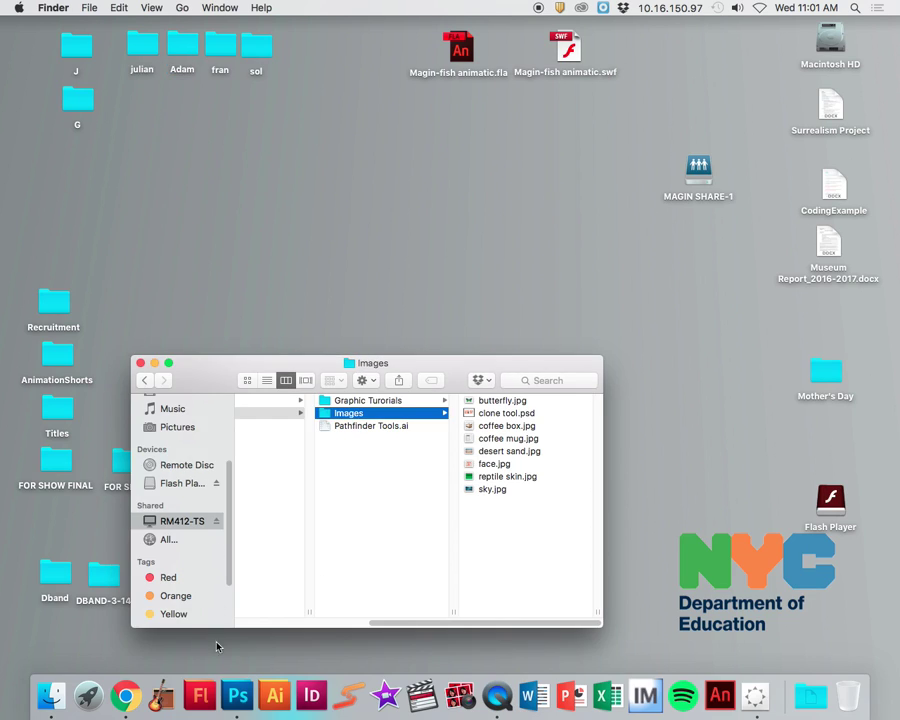
click(140, 362)
- Switch to Photoshop and open clone tool.psd from the personal folder in Documents
click(237, 695)
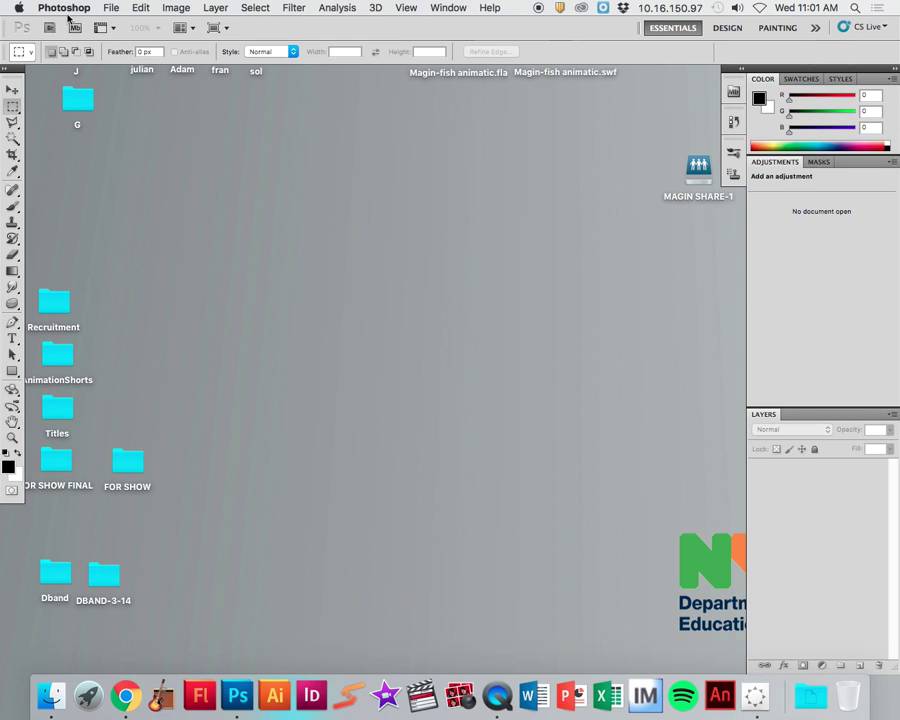
click(113, 8)
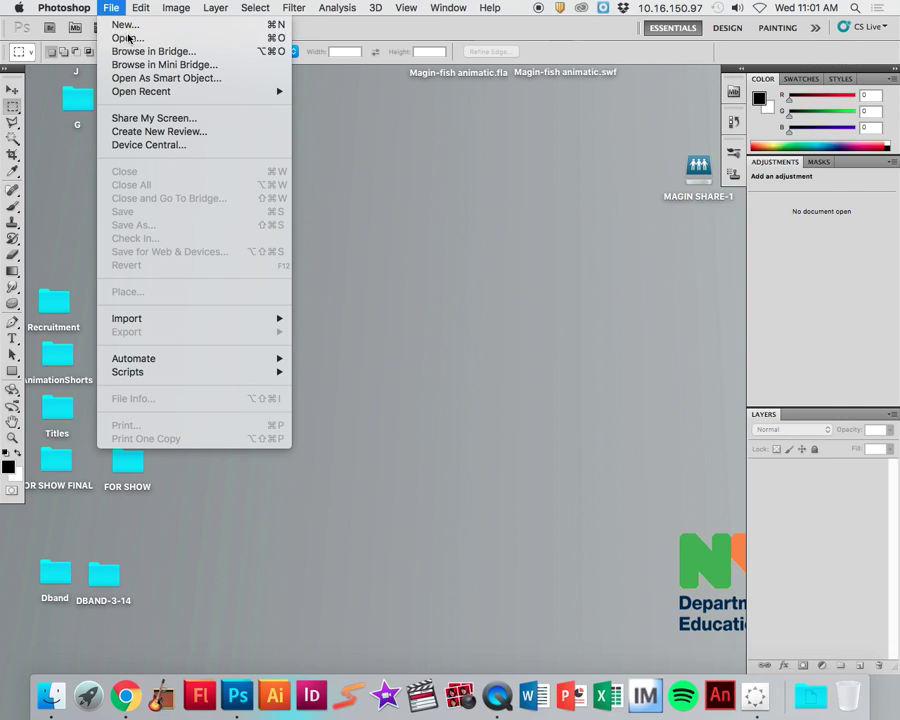
click(131, 38)
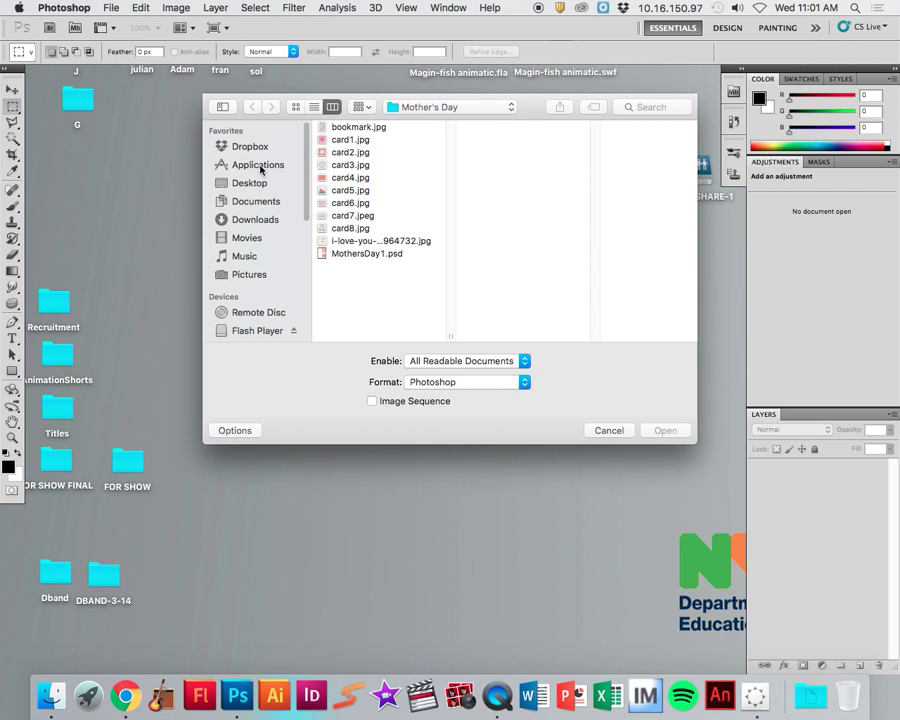
click(239, 204)
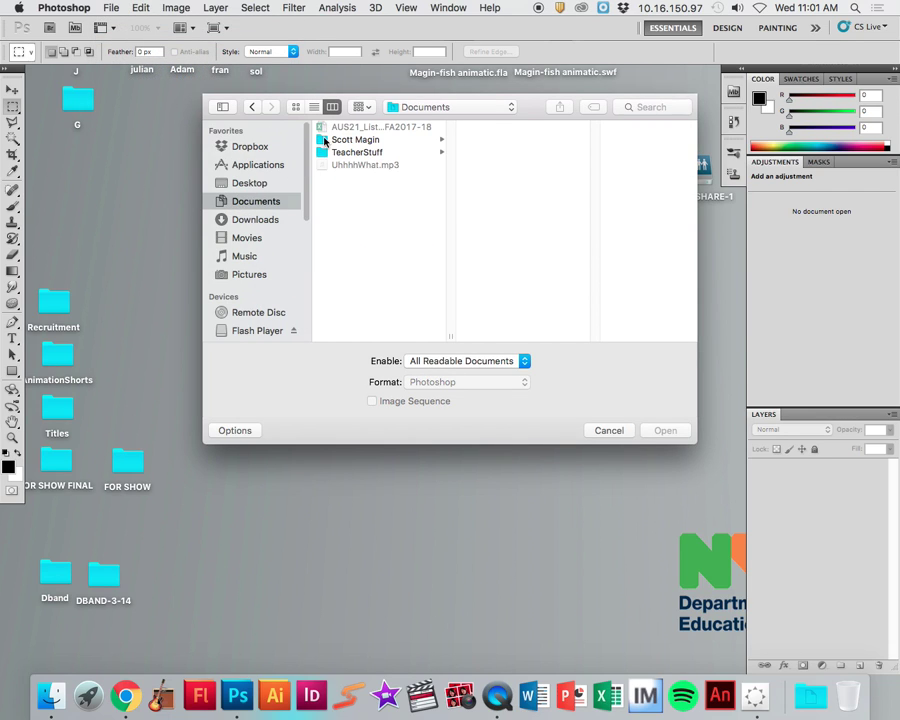
click(326, 141)
click(493, 129)
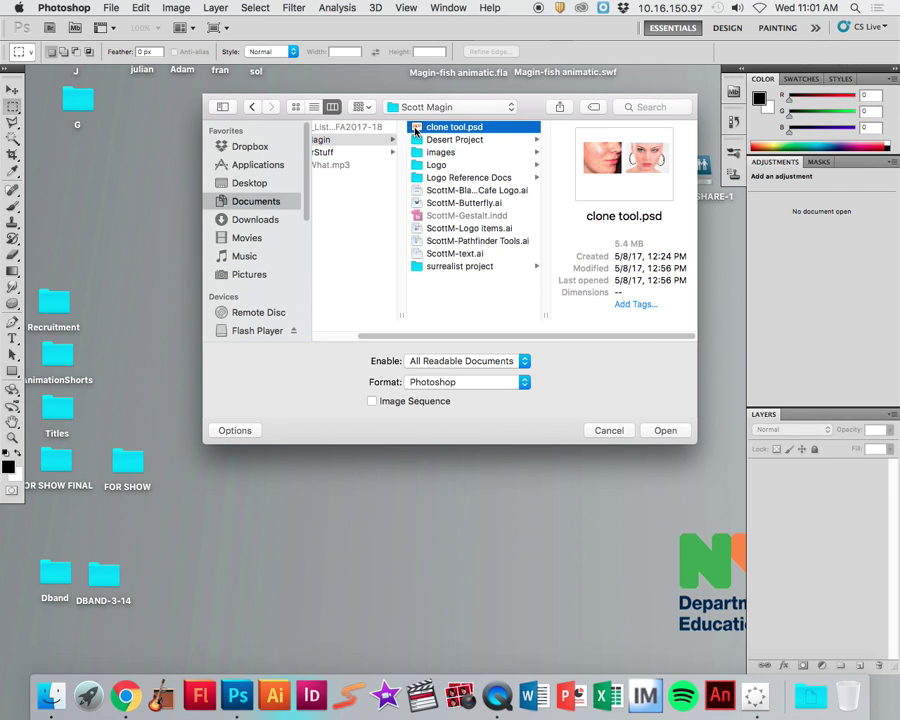
click(657, 431)
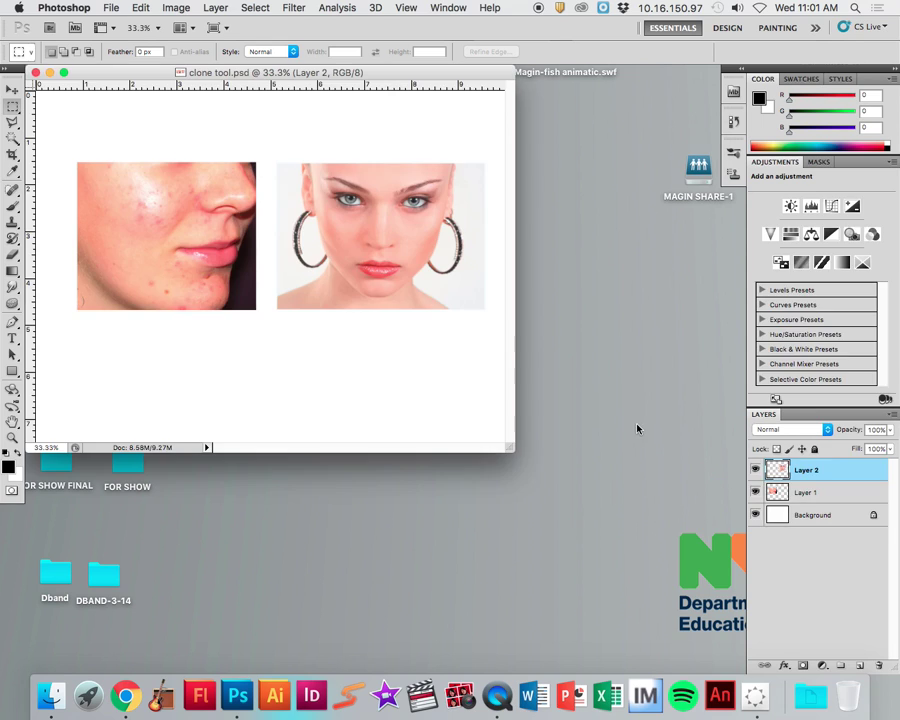
- Move the image window slightly down and detach the layer list so it floats beside the image
mouse_move(236, 76)
mouse_down()
mouse_move(386, 137)
mouse_move(226, 130)
mouse_move(238, 92)
mouse_up()
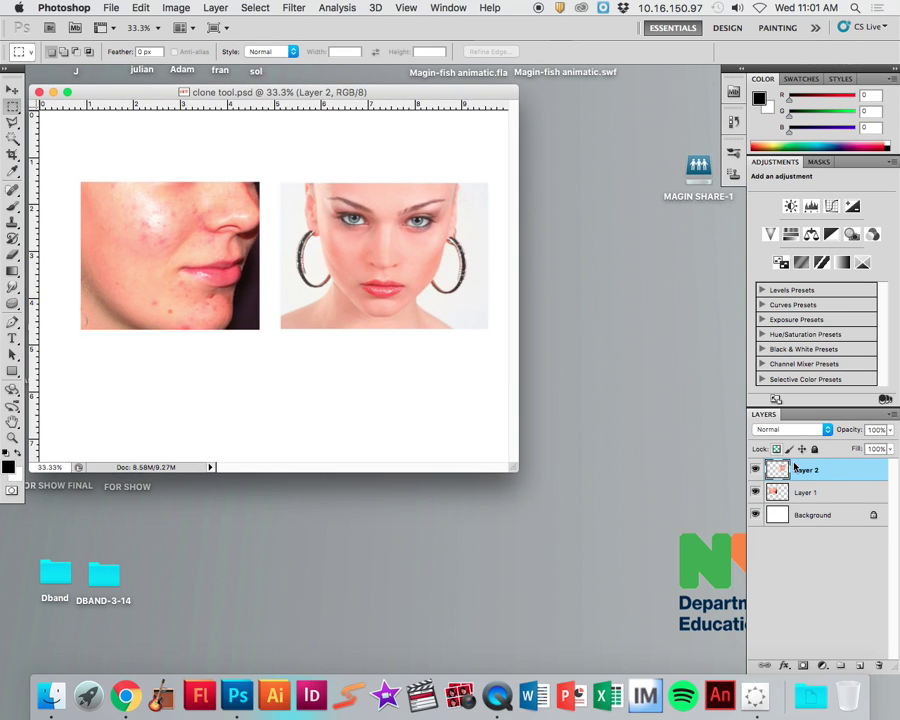
drag(754, 413, 566, 108)
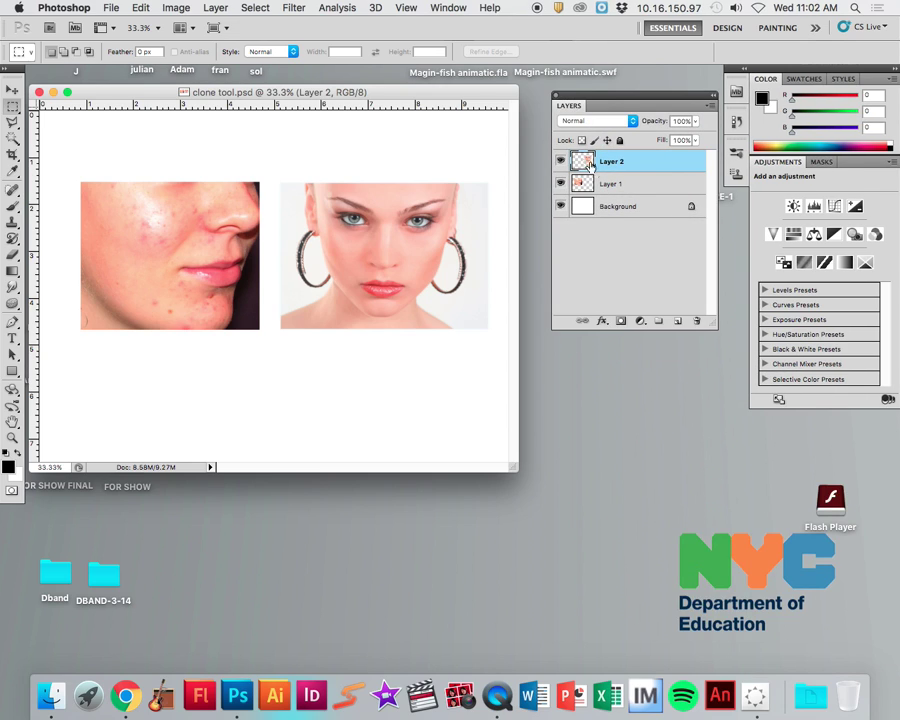
- Select Layer 1 and toggle its visibility off and on to identify which photo it holds
click(590, 210)
click(612, 184)
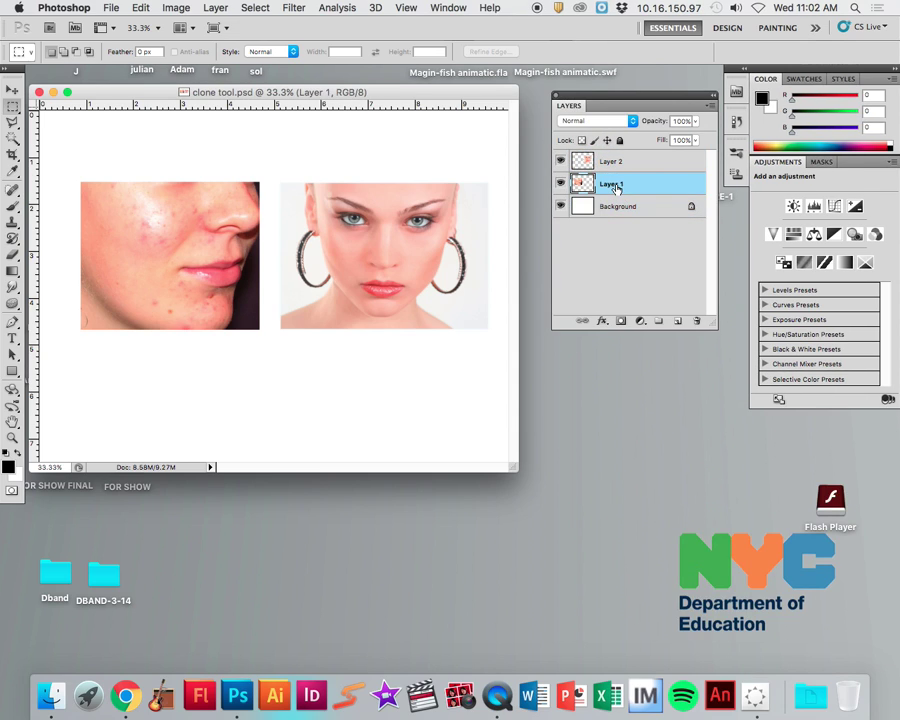
click(560, 184)
click(560, 184)
click(560, 184)
click(560, 184)
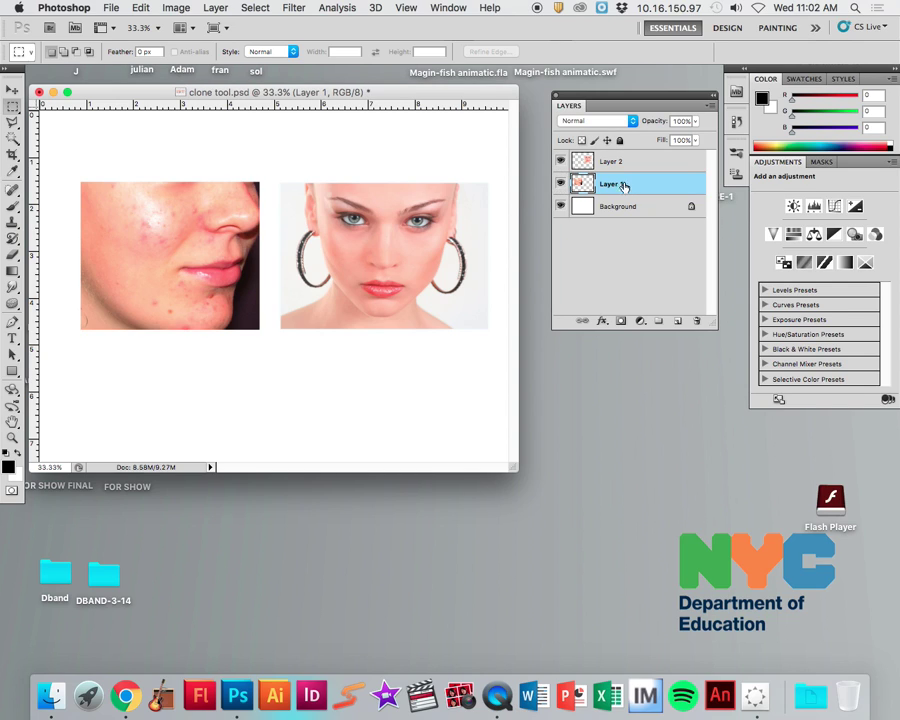
click(560, 186)
click(560, 186)
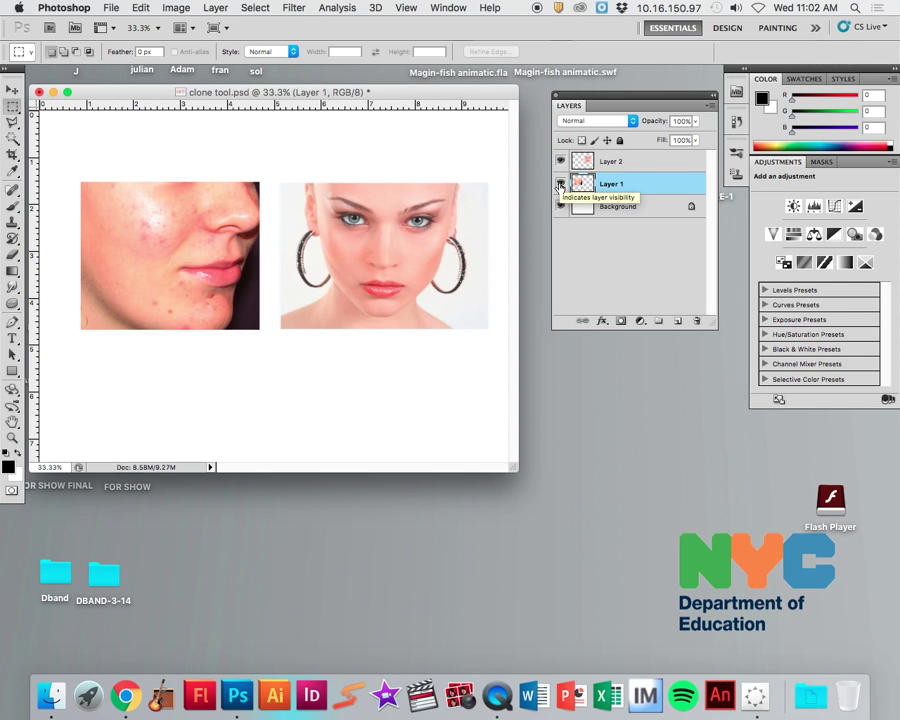
- Select Layer 2 and toggle its visibility off and on to identify which photo it holds
click(636, 160)
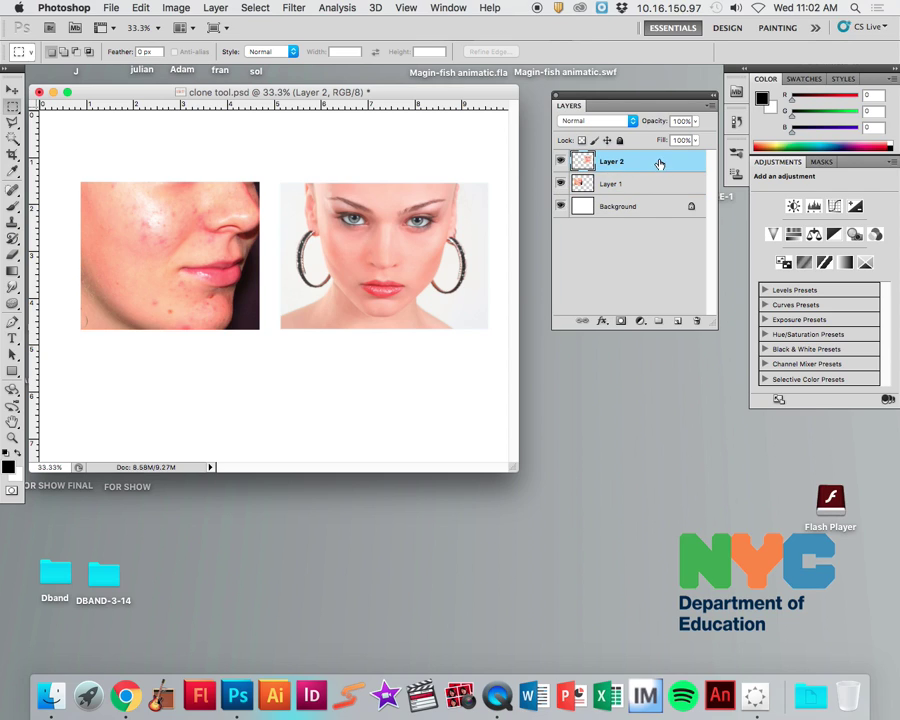
click(561, 161)
click(561, 161)
click(561, 161)
click(561, 161)
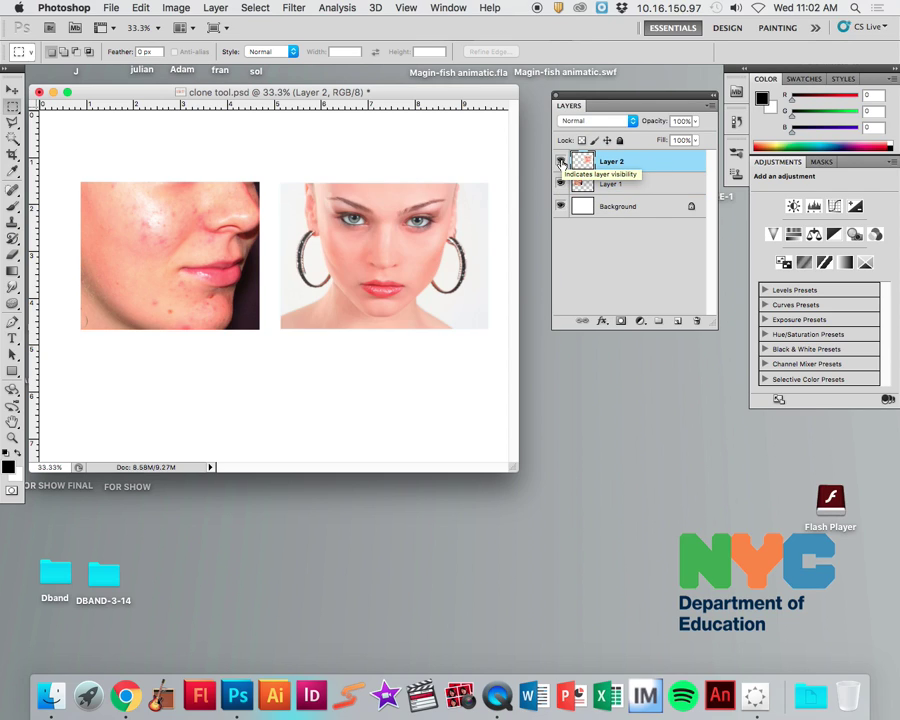
- Make Layer 1 the active layer and activate the Clone Stamp tool for retouching the cheek photo
click(621, 185)
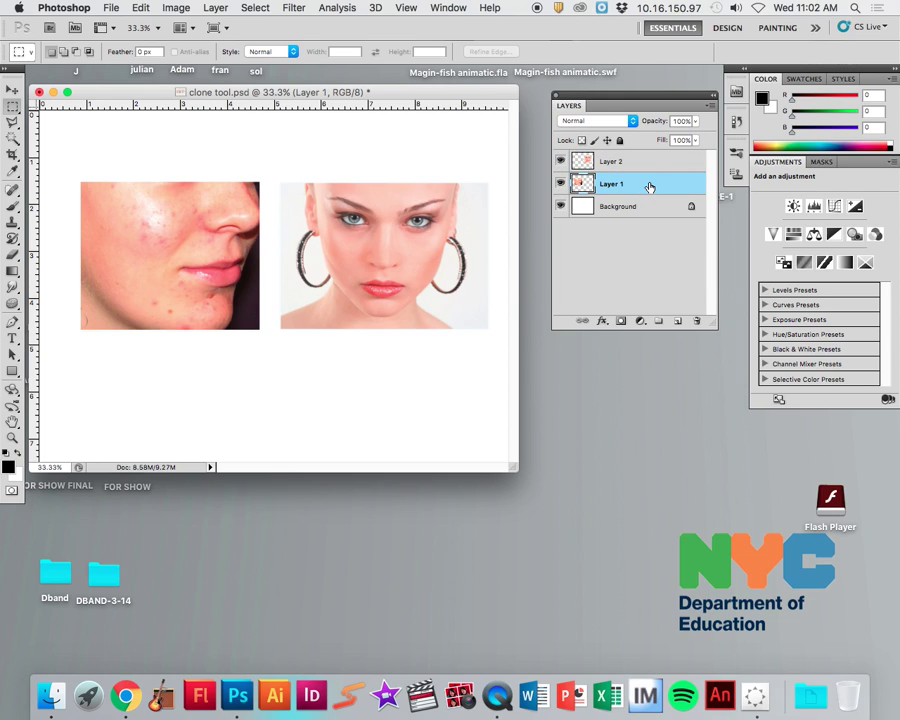
click(16, 226)
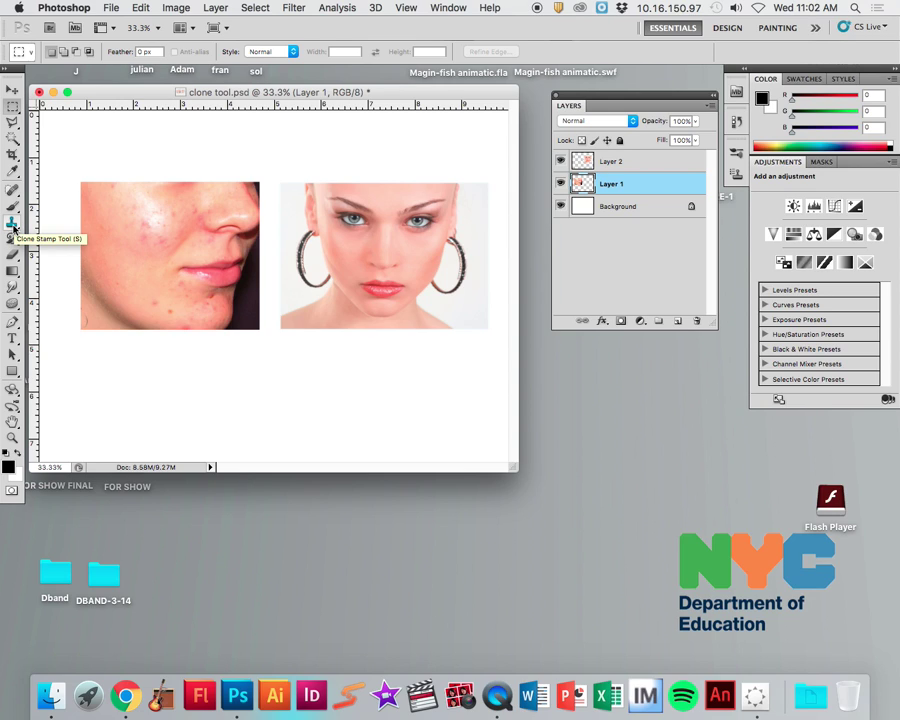
click(13, 227)
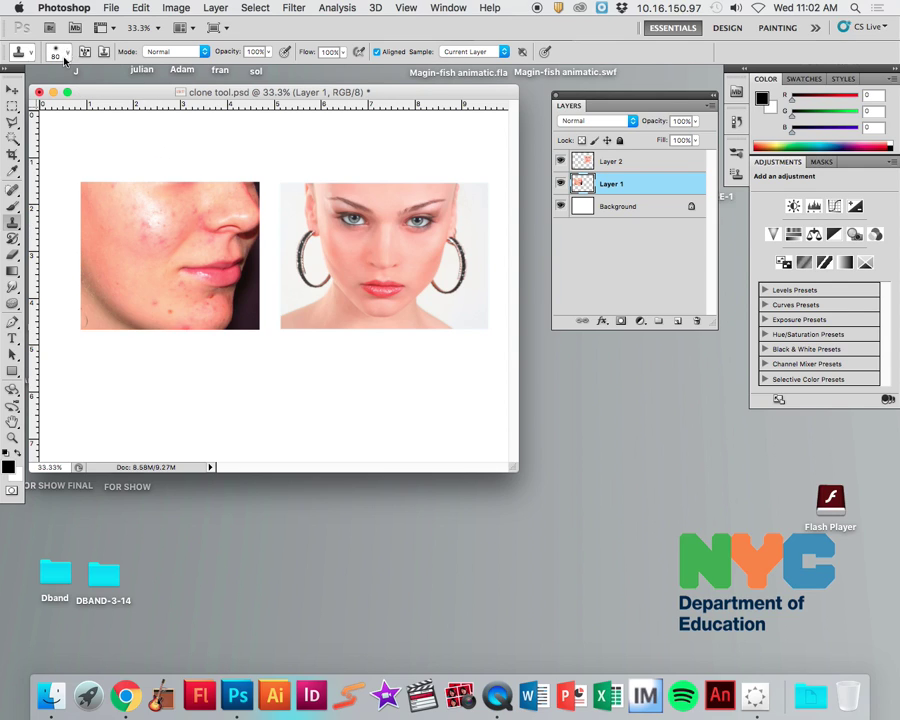
click(165, 223)
- Choose the soft round brush for the Clone Stamp, with a size of 80 px and 0% hardness
click(62, 56)
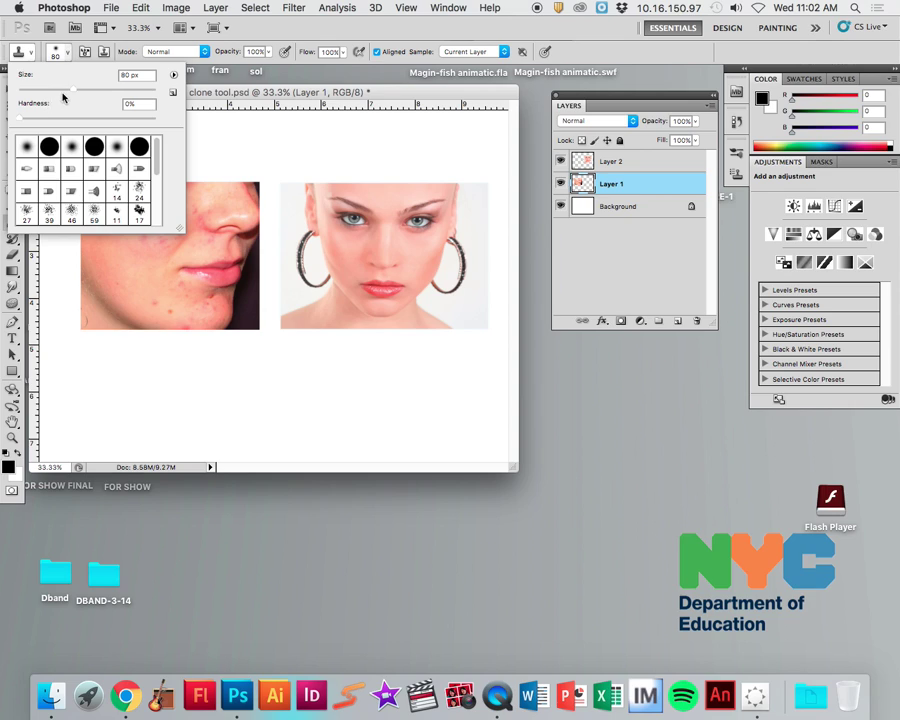
drag(71, 93, 73, 91)
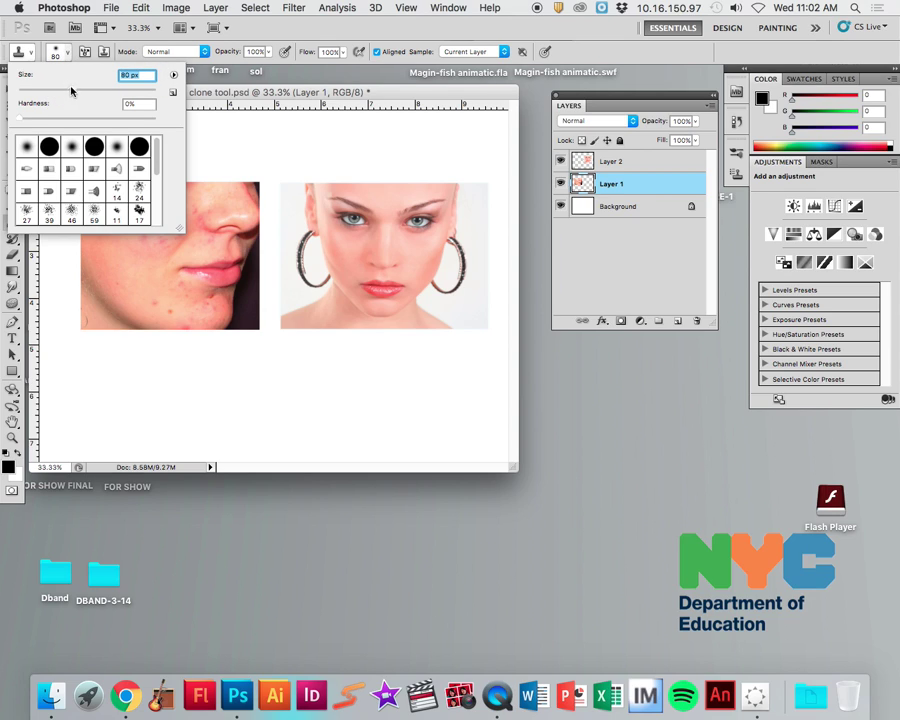
click(30, 150)
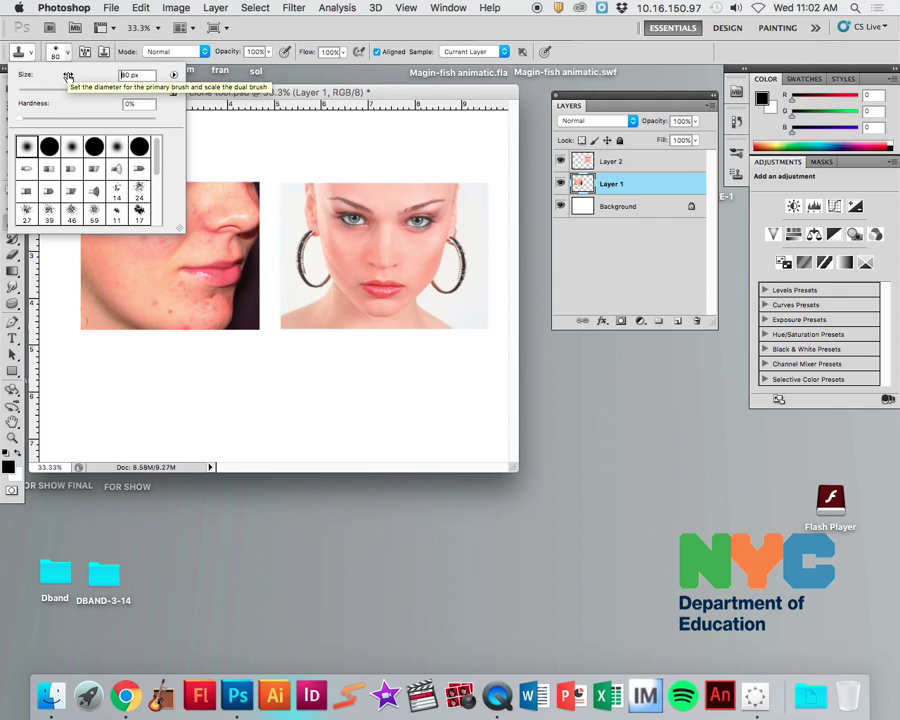
click(173, 74)
click(173, 74)
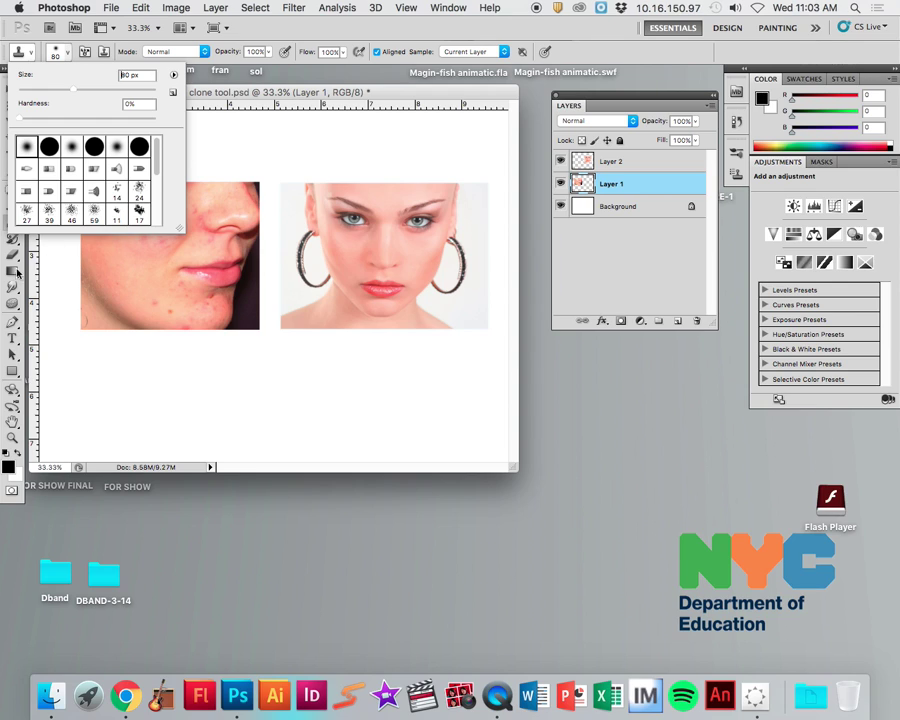
click(158, 303)
click(541, 243)
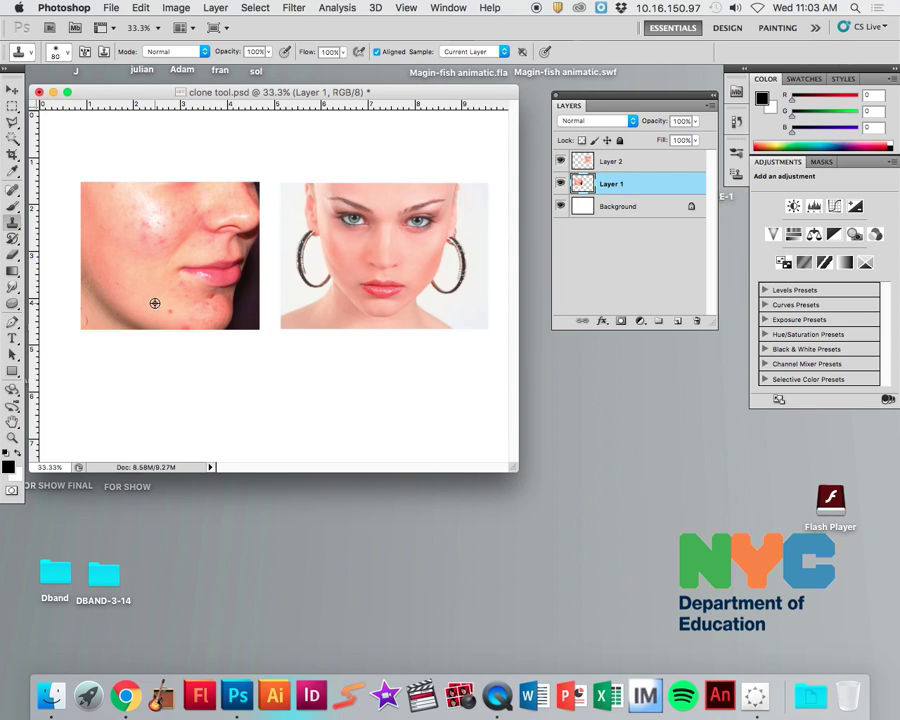
- Try cloning the lower part of the face onto the blank canvas below the cheek photo, and undo it
click(157, 343)
key(super+z)
mouse_move(146, 384)
mouse_down()
mouse_move(178, 402)
mouse_move(139, 387)
mouse_move(172, 384)
mouse_move(161, 409)
mouse_move(139, 384)
mouse_move(171, 375)
mouse_move(188, 401)
mouse_move(146, 395)
mouse_move(154, 377)
mouse_move(177, 375)
mouse_move(190, 394)
mouse_move(157, 400)
mouse_move(170, 377)
mouse_move(197, 385)
mouse_move(160, 370)
mouse_move(135, 375)
mouse_move(132, 391)
mouse_move(153, 397)
mouse_move(182, 368)
mouse_move(205, 375)
mouse_move(174, 371)
mouse_move(203, 379)
mouse_move(200, 368)
mouse_move(185, 375)
mouse_move(215, 370)
mouse_move(168, 354)
mouse_move(198, 345)
mouse_move(172, 326)
mouse_move(193, 310)
mouse_move(157, 301)
mouse_move(156, 260)
mouse_move(174, 341)
mouse_move(151, 362)
mouse_move(155, 334)
mouse_move(133, 304)
mouse_move(141, 342)
mouse_up()
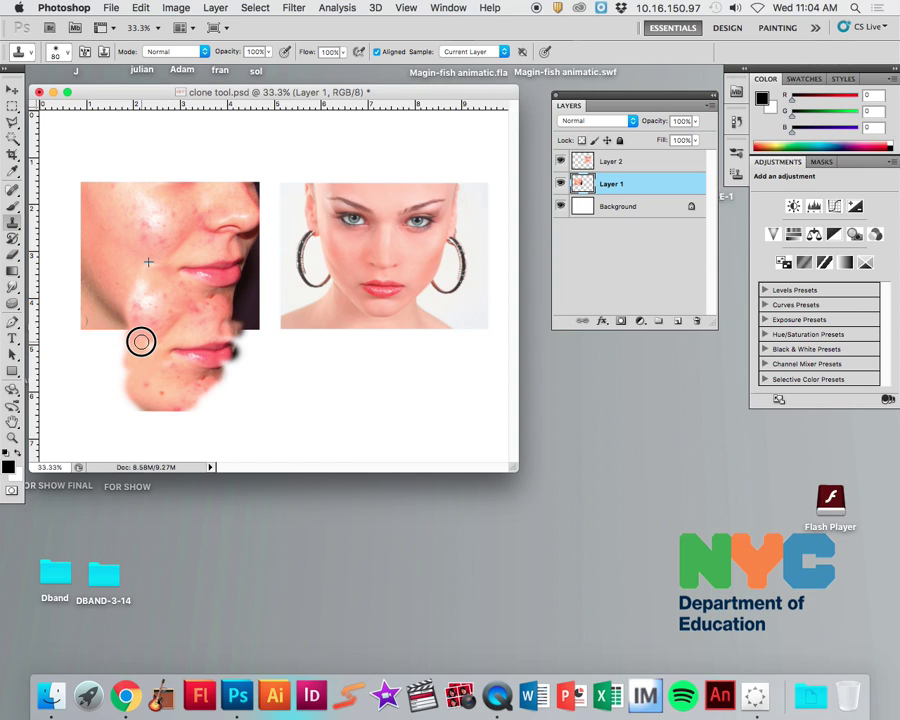
drag(141, 342, 145, 343)
alt+click(170, 350)
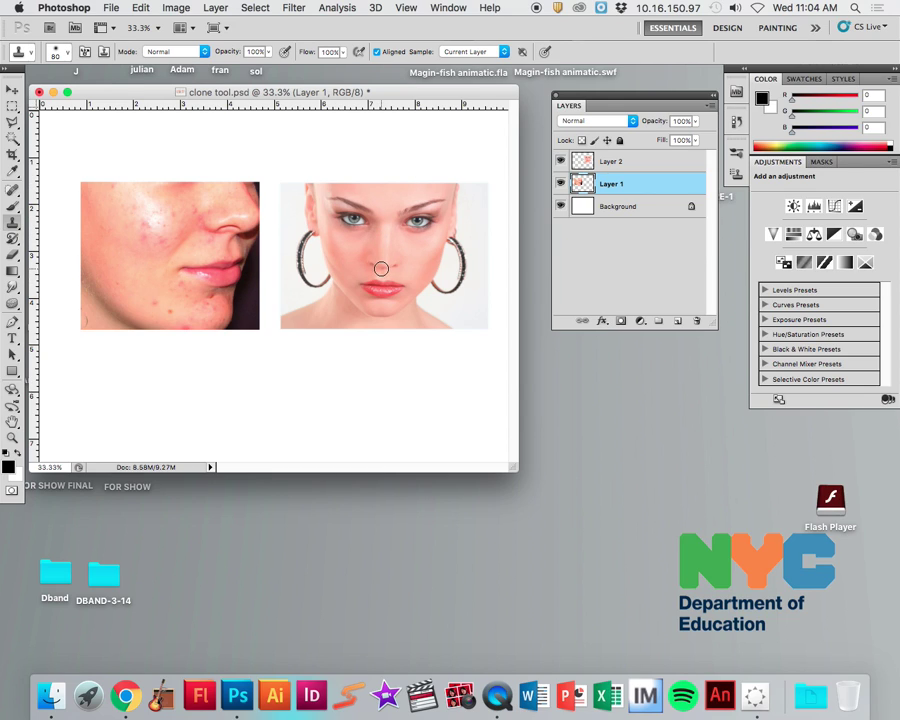
- Warm the portrait on Layer 2 with Color Balance, setting the midtone levels to +26, +2 and -35
click(632, 168)
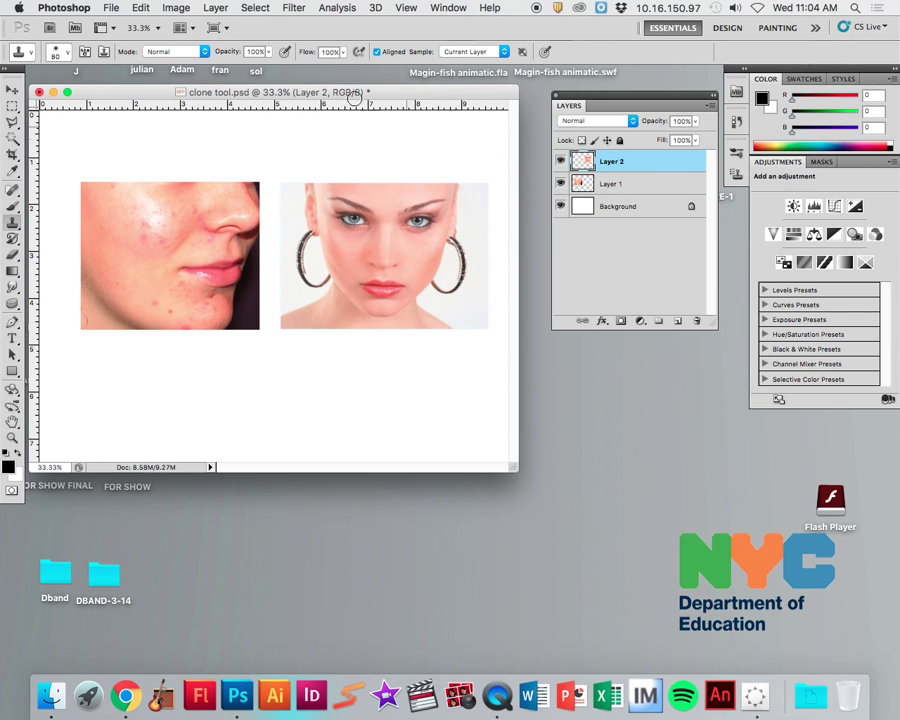
click(177, 8)
mouse_move(230, 51)
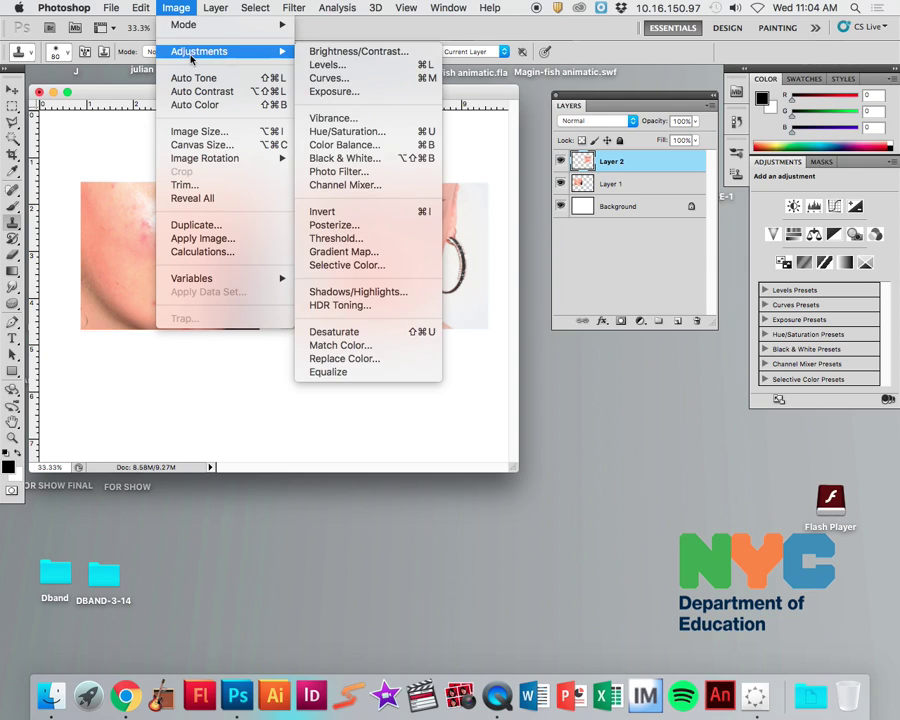
click(348, 147)
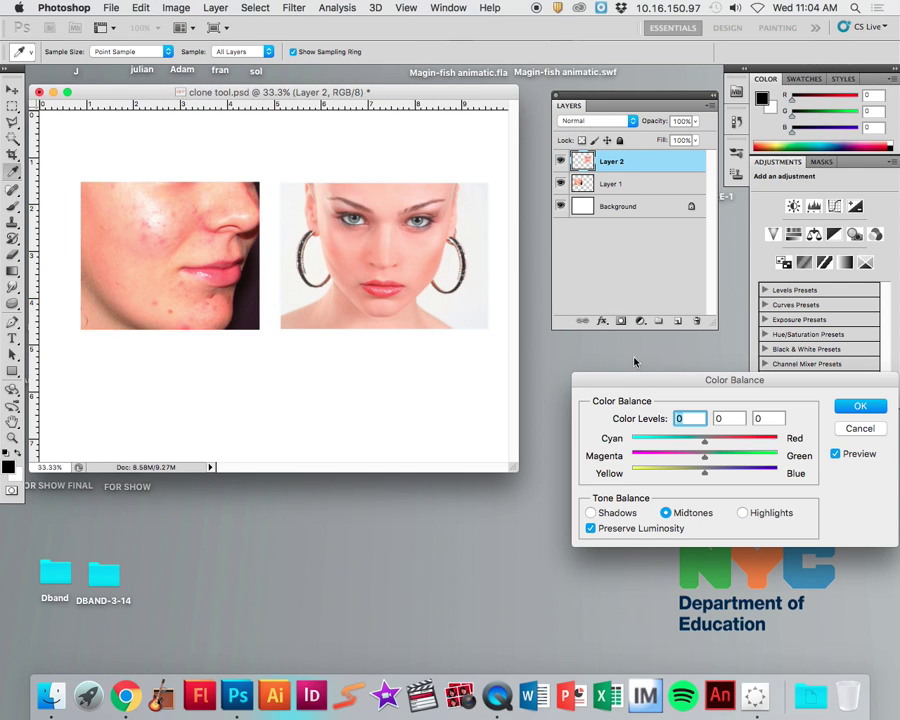
drag(631, 379, 584, 242)
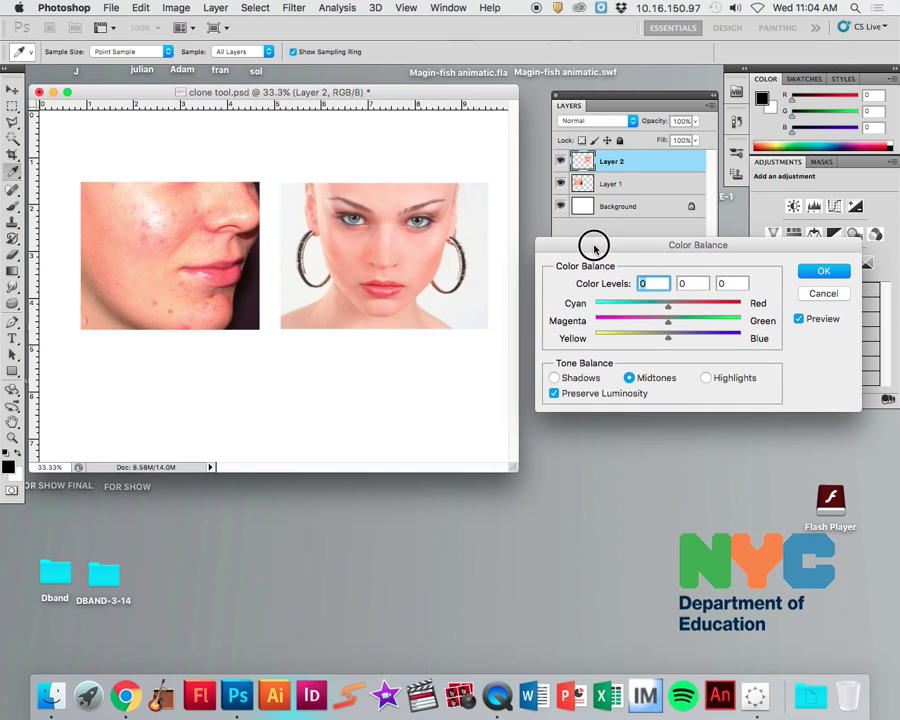
drag(669, 311, 643, 339)
click(680, 310)
click(664, 321)
drag(664, 321, 688, 309)
click(683, 310)
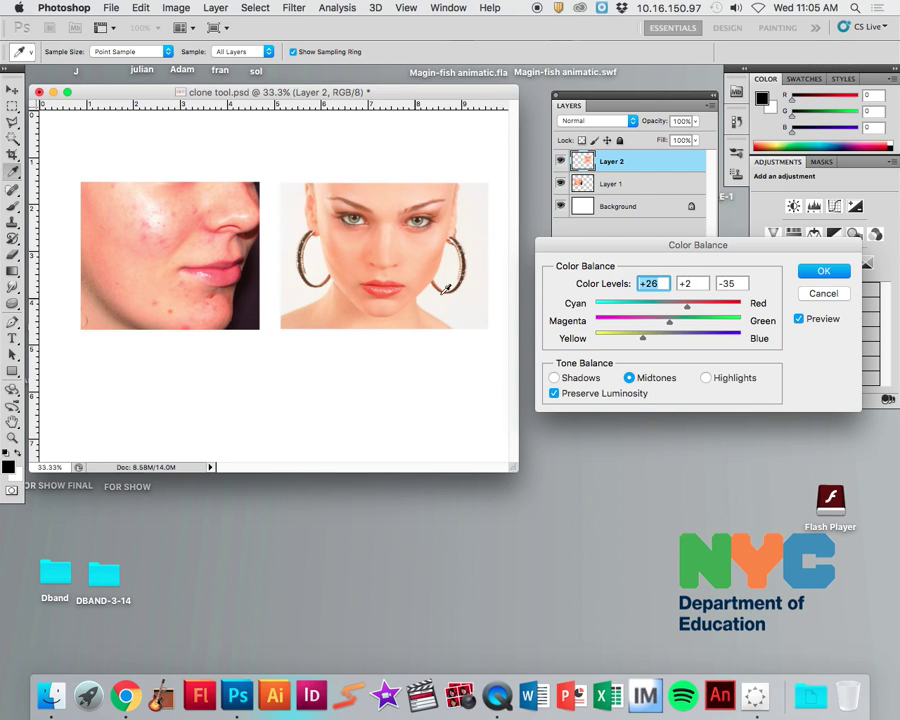
- Shift the portrait's midtones slightly further toward red and yellow and apply the Color Balance
drag(643, 340, 642, 340)
drag(686, 305, 690, 305)
click(818, 272)
- Try painting skin sampled from Layer 1 over the portrait on Layer 2 with the Clone Stamp, and undo the stroke
key(s)
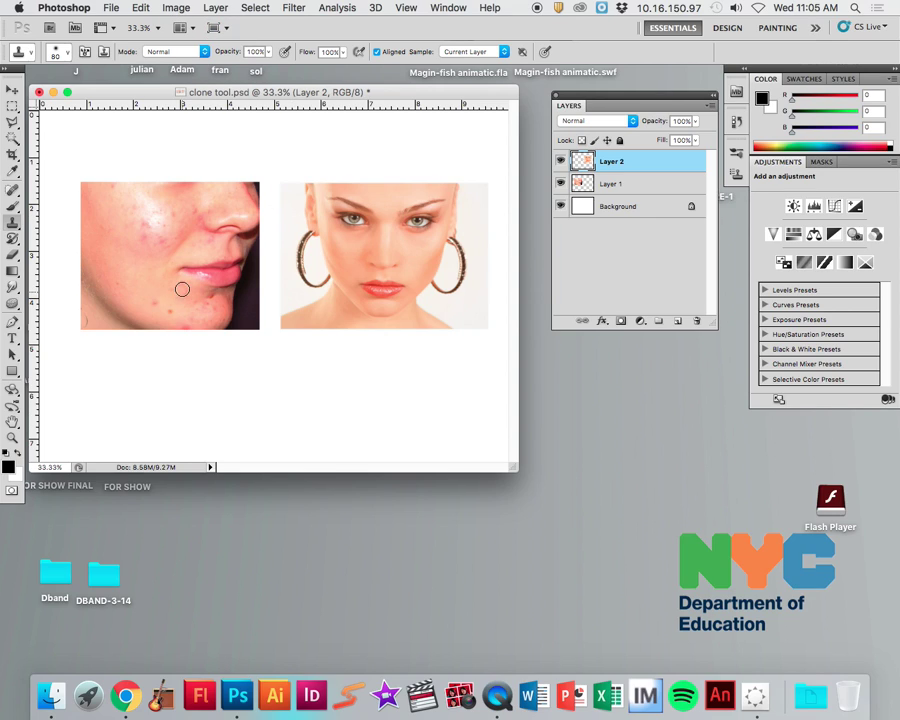
click(620, 185)
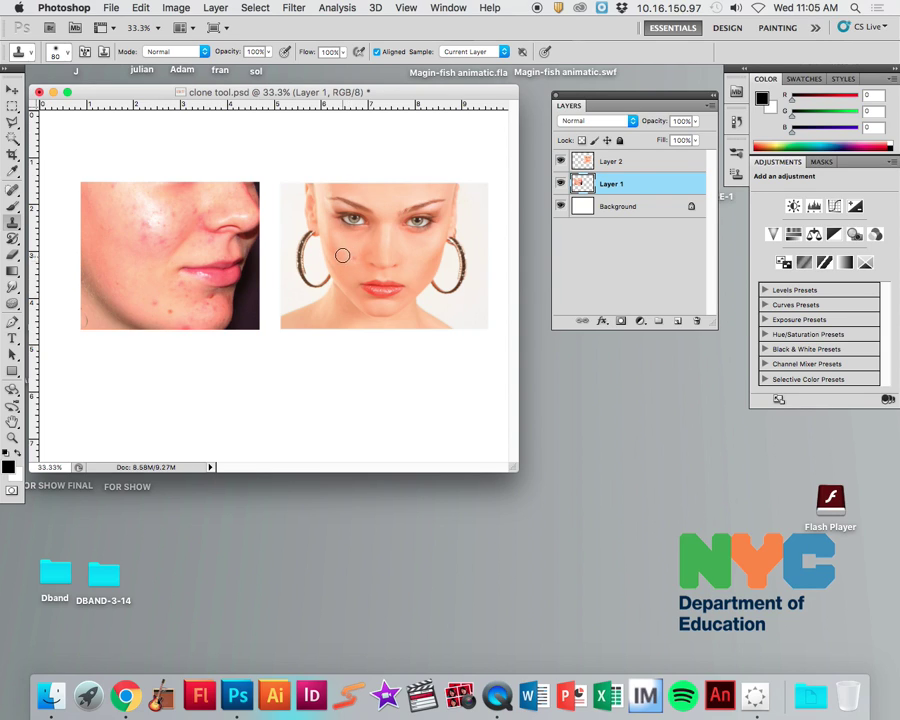
click(622, 164)
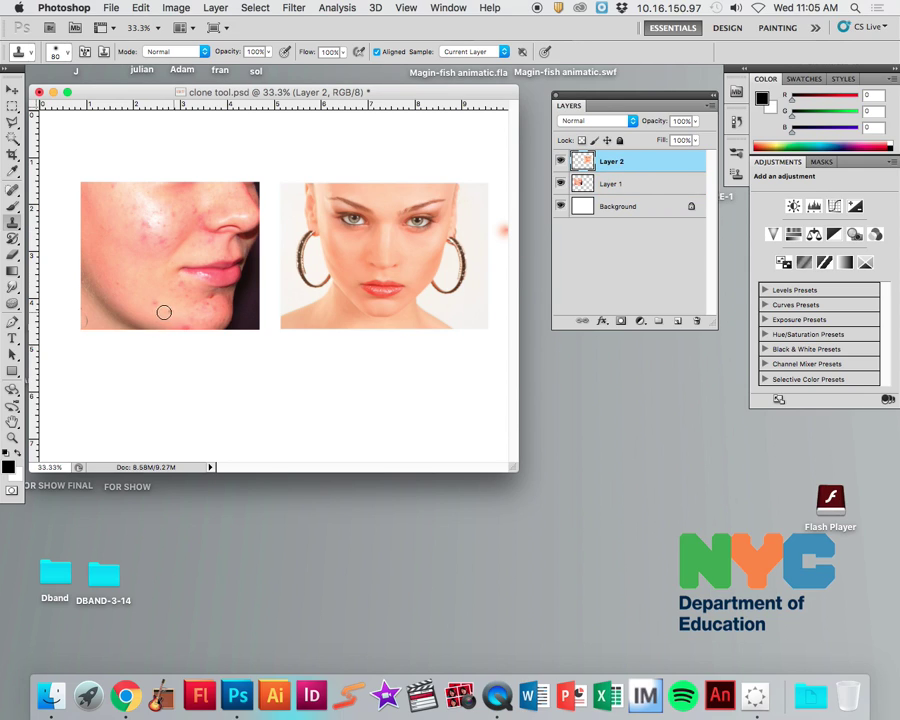
click(387, 257)
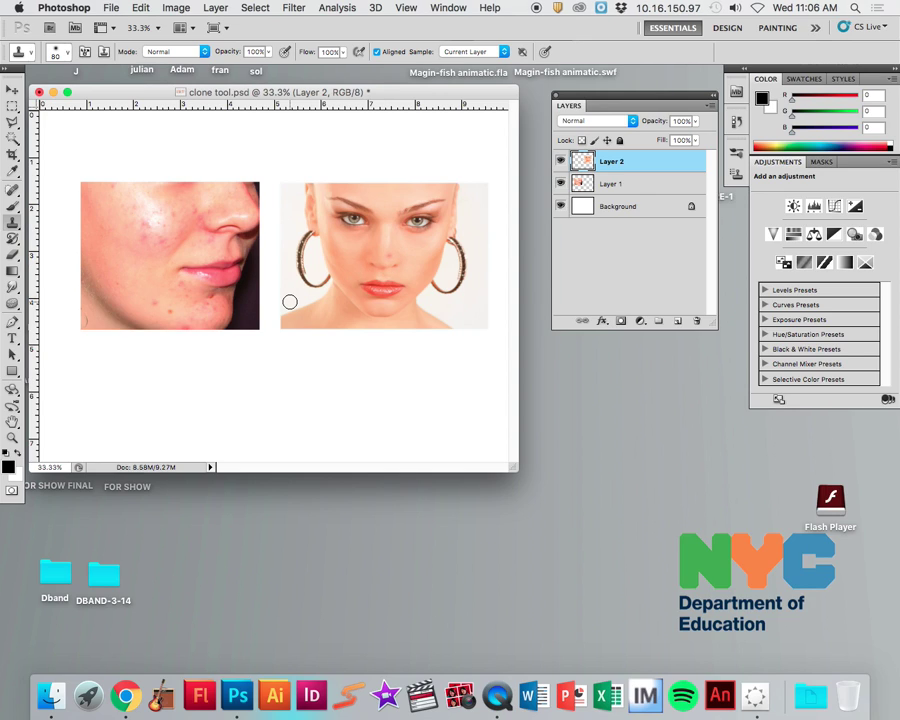
mouse_move(412, 258)
mouse_down()
mouse_move(443, 242)
mouse_move(427, 224)
mouse_move(454, 211)
mouse_move(439, 195)
mouse_move(451, 221)
mouse_move(434, 261)
mouse_up()
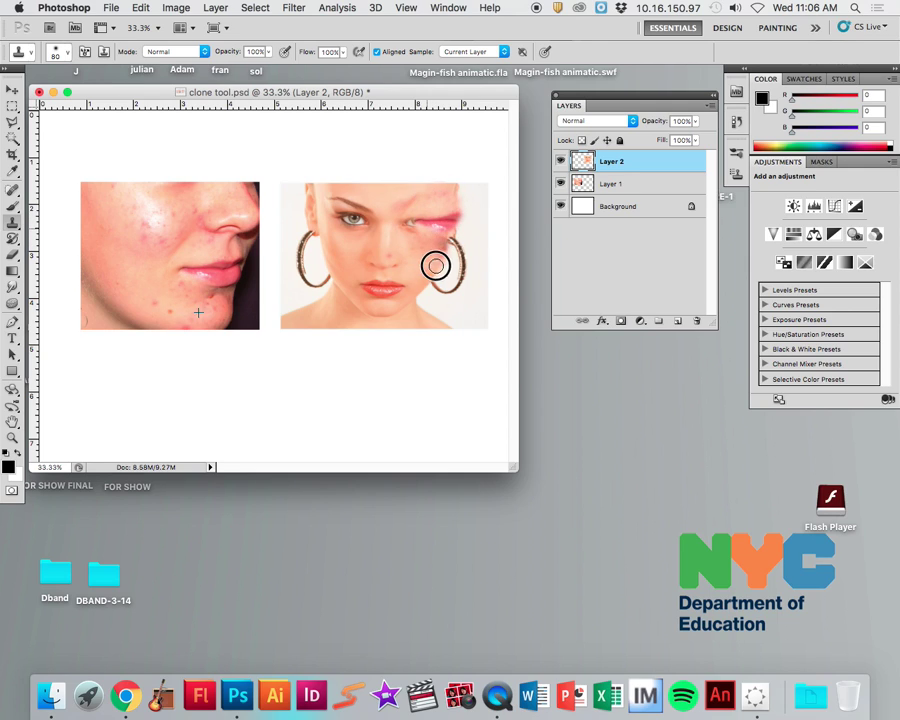
key(super+z)
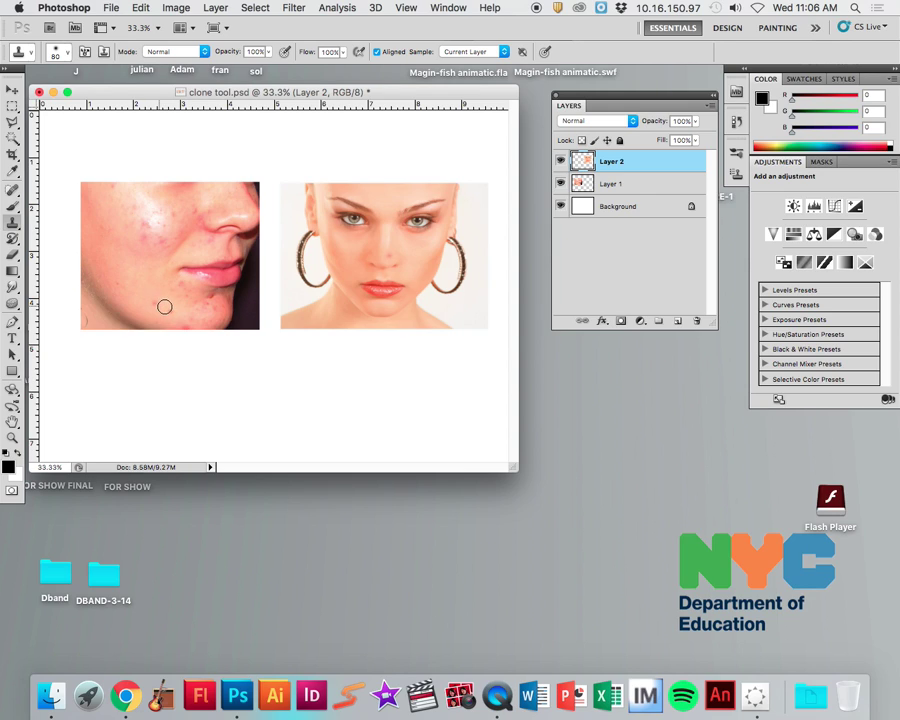
- Try cloning a dab over the portrait with Layer 1 active, toggling layer visibility to check which layer receives it, and undo it
click(640, 186)
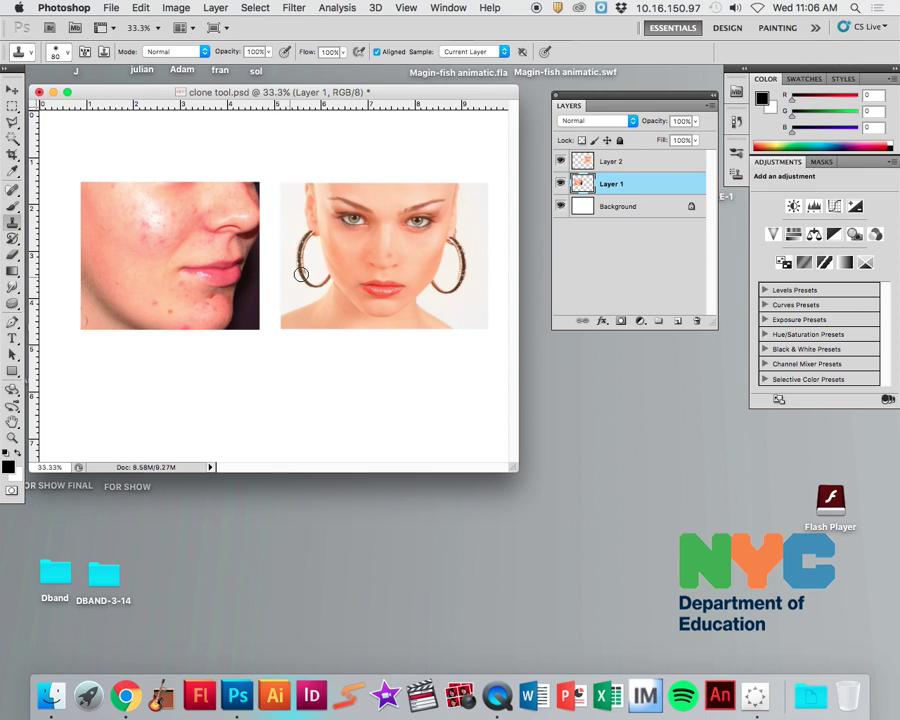
click(346, 248)
click(561, 184)
click(561, 184)
click(561, 161)
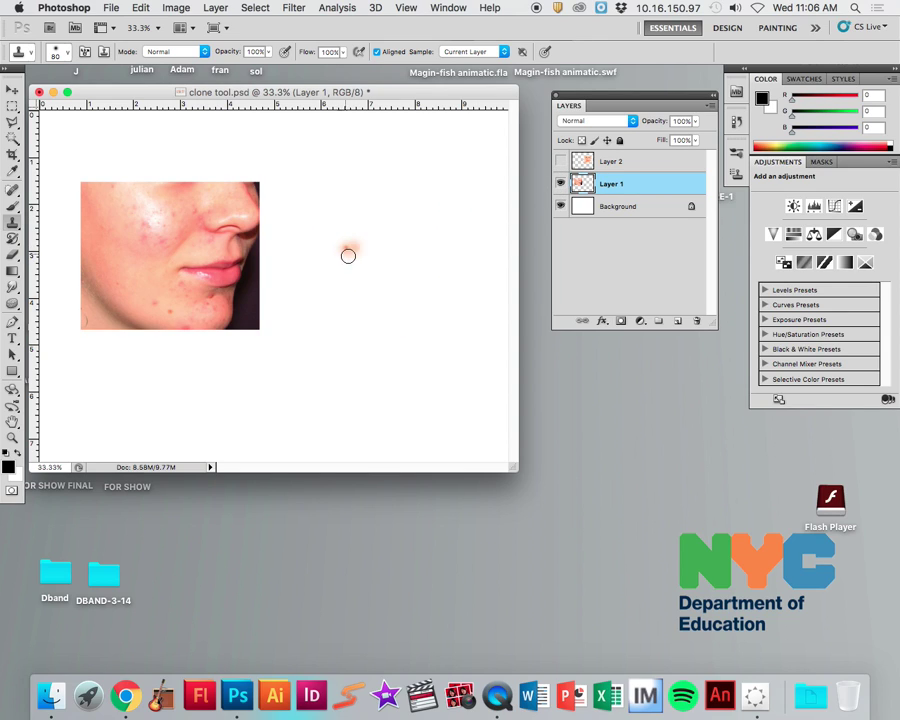
click(561, 162)
click(561, 162)
click(561, 162)
click(561, 162)
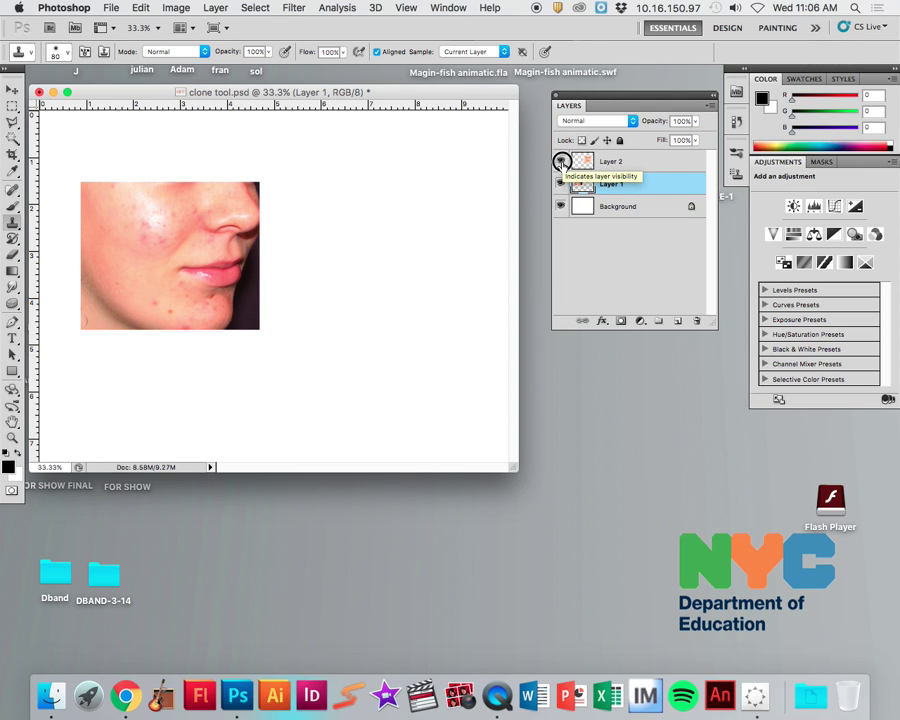
click(561, 162)
- Sample the mole on the jaw in Layer 1 and clone it onto the portrait's cheek on Layer 2
click(632, 164)
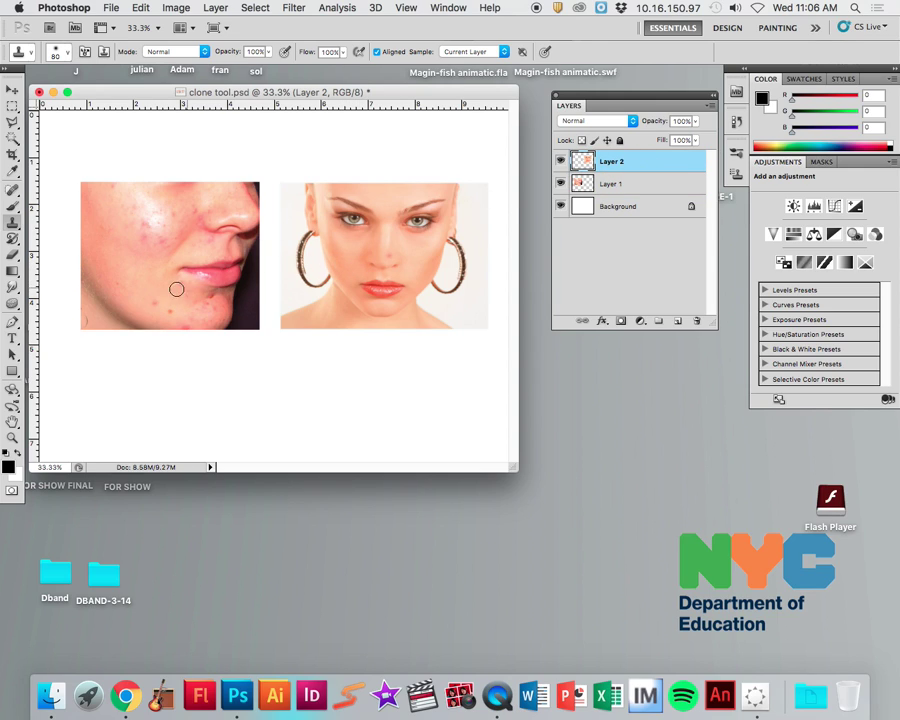
click(640, 184)
drag(160, 300, 154, 304)
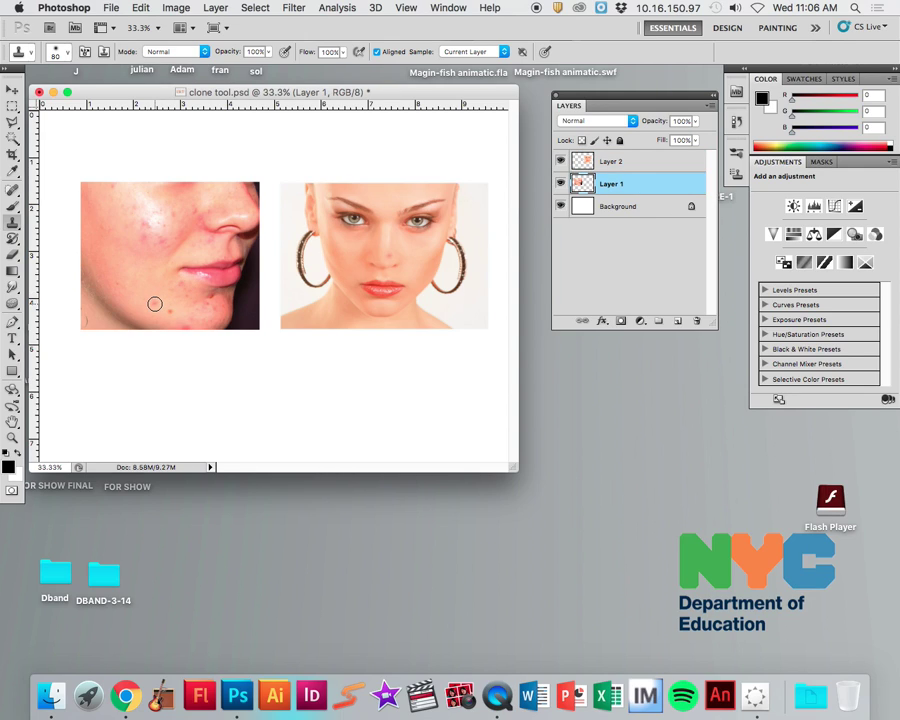
alt+click(154, 304)
click(156, 302)
click(622, 162)
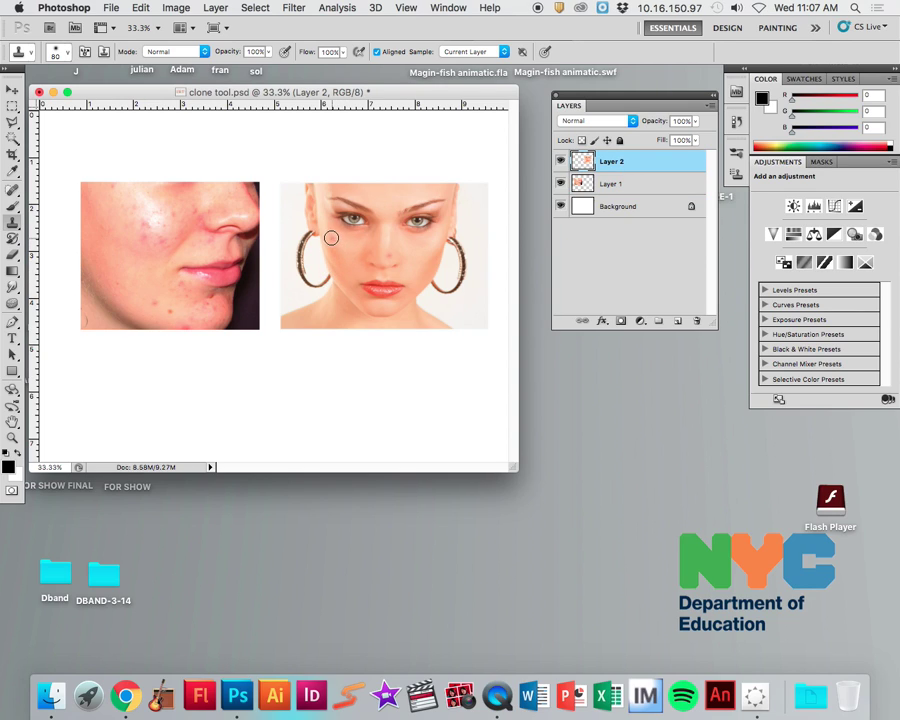
click(332, 265)
drag(335, 254, 352, 237)
- Clone a blemish onto the portrait's chin, just below the lips, on Layer 2
click(667, 186)
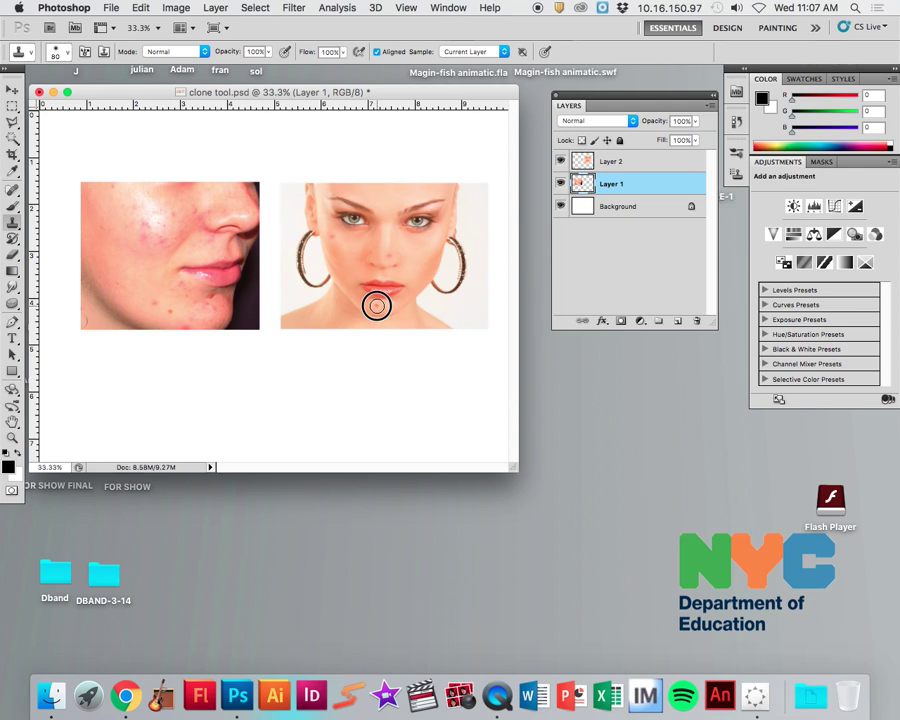
click(630, 163)
drag(358, 304, 374, 307)
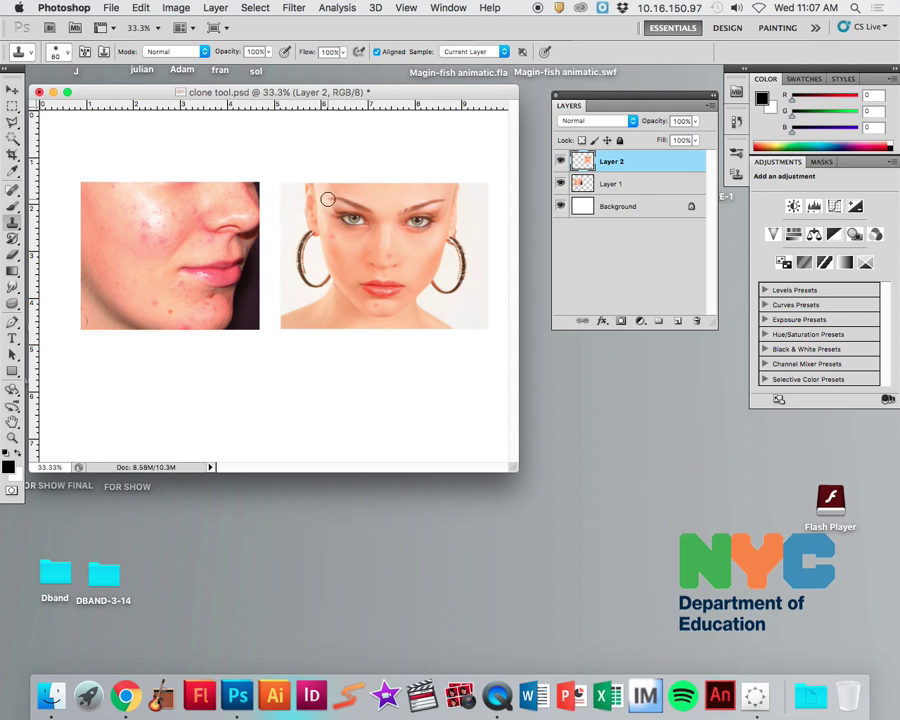
- Sample the blemish beside the nose on Layer 1 and clone it onto the portrait's forehead on Layer 2
click(607, 180)
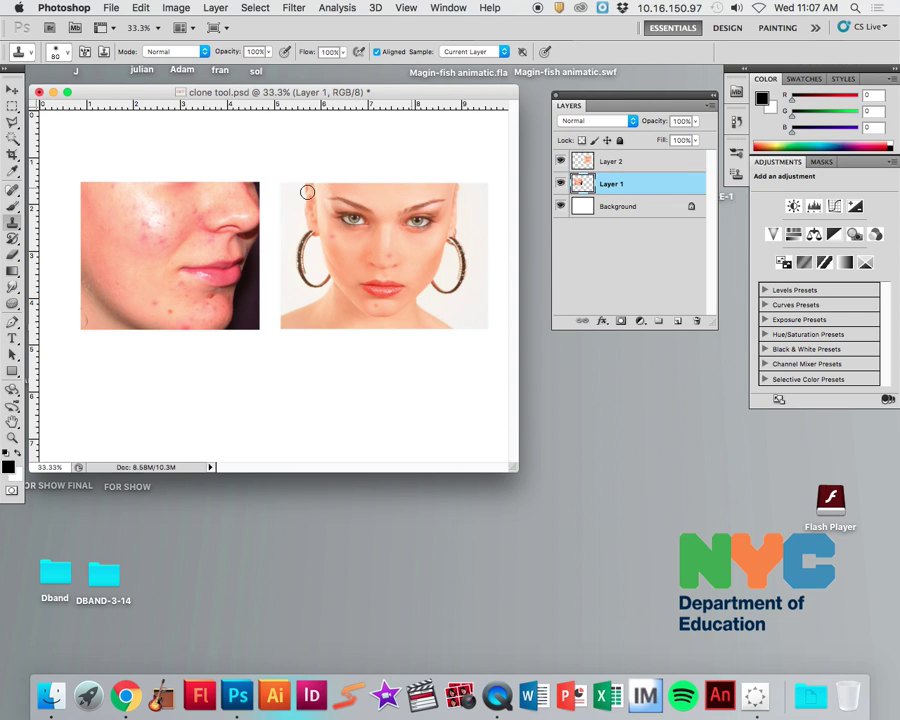
alt+click(195, 211)
click(610, 161)
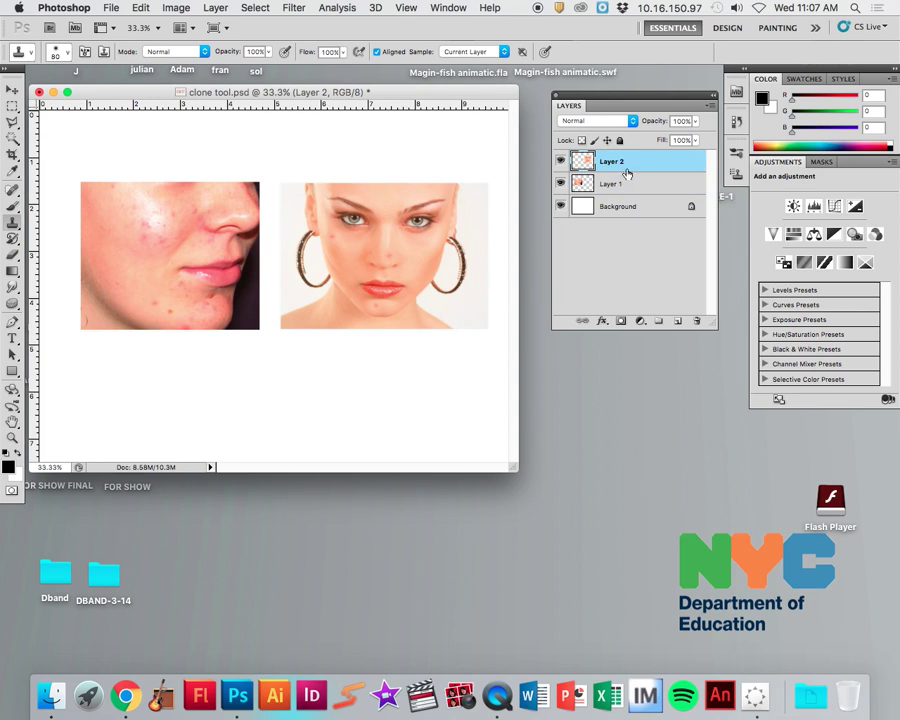
click(406, 194)
- Cover the mole on the jaw in Layer 1 with clean skin cloned from just beside it
click(627, 185)
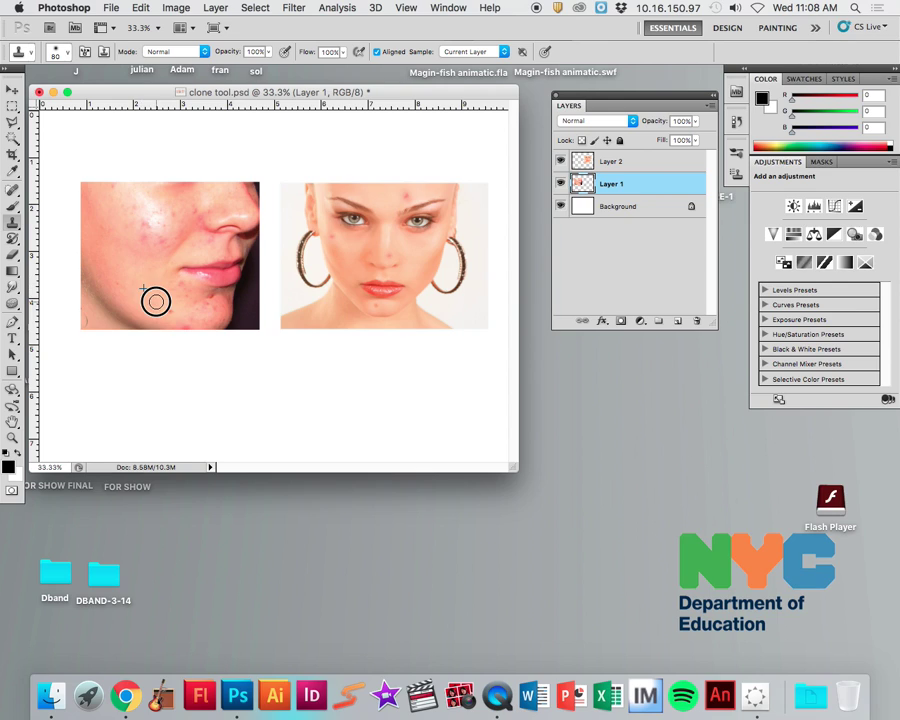
mouse_move(154, 300)
mouse_down()
mouse_move(164, 305)
mouse_move(156, 318)
mouse_up()
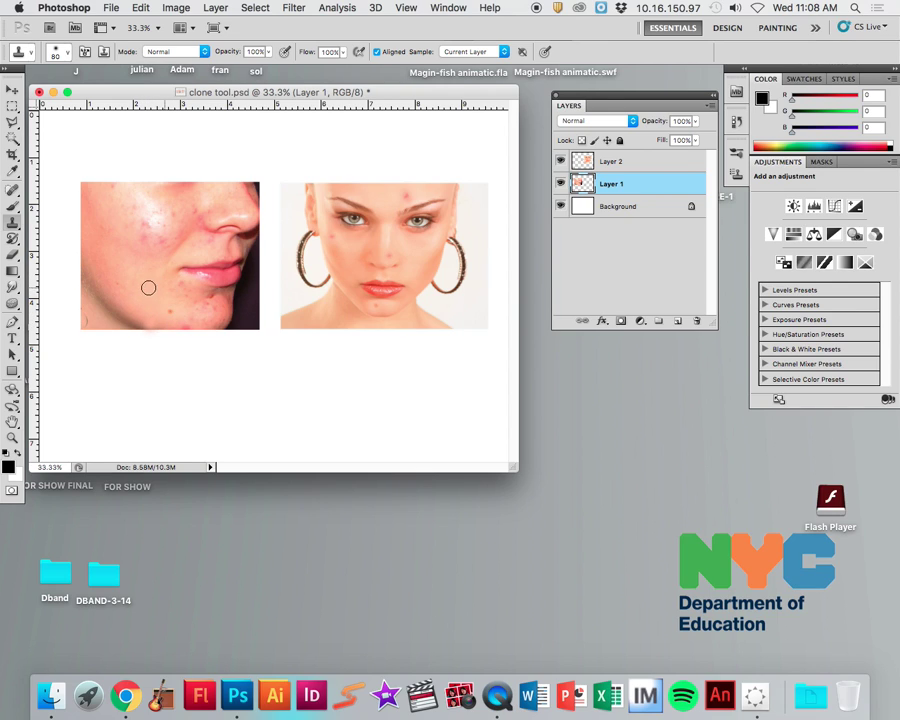
click(121, 338)
key(super+z)
alt+click(143, 286)
mouse_move(149, 247)
mouse_down()
mouse_move(195, 270)
mouse_move(156, 236)
mouse_move(164, 264)
mouse_move(144, 243)
mouse_move(159, 284)
mouse_move(161, 244)
mouse_move(141, 281)
mouse_up()
- Activate the Spot Healing Brush for Layer 1 and set its brush size to 44 px
click(11, 194)
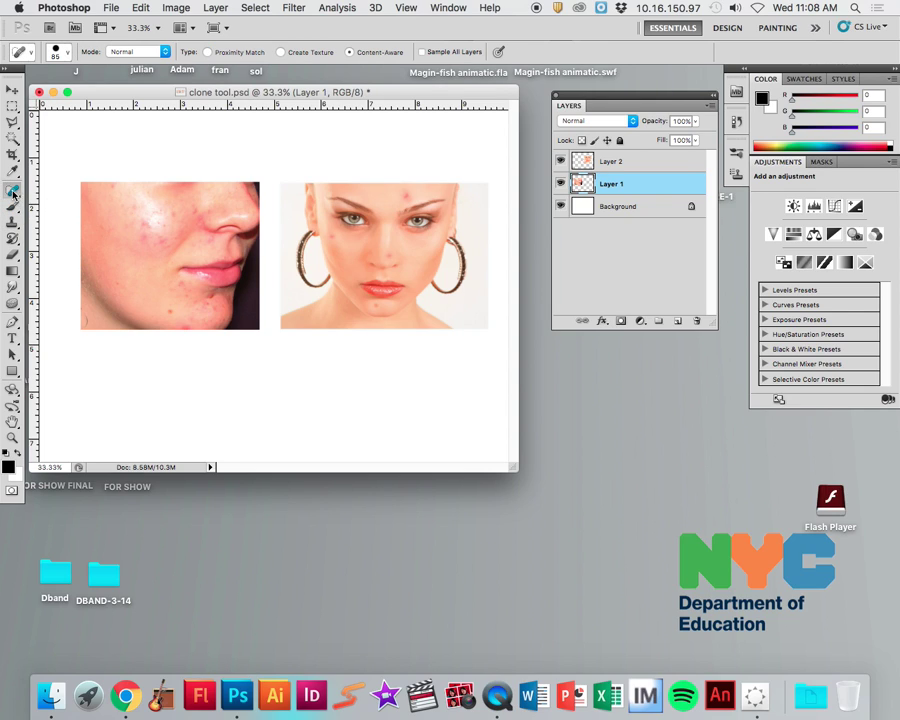
click(13, 194)
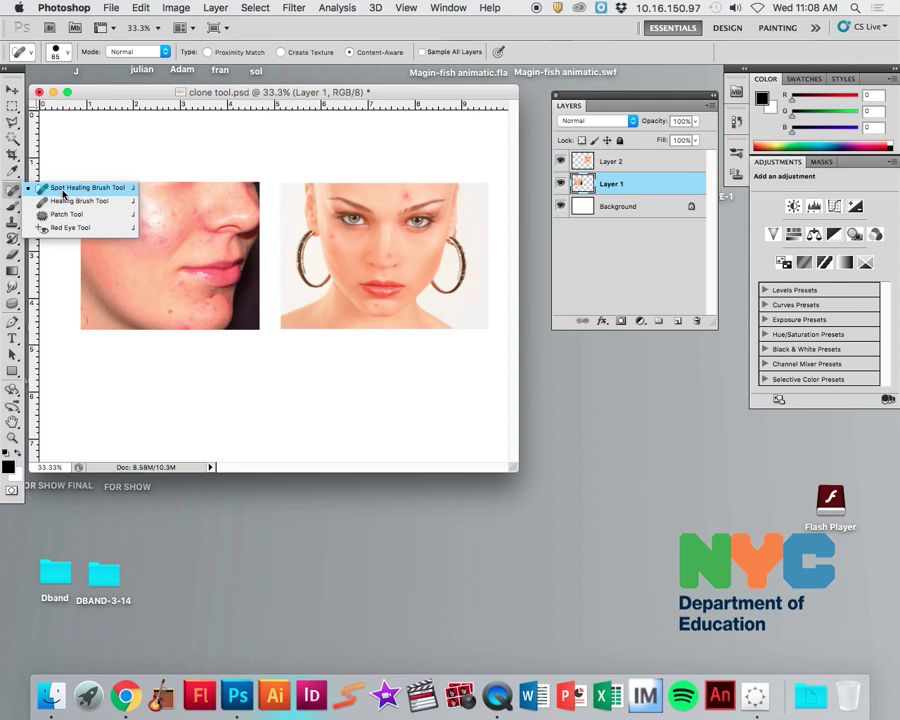
click(102, 193)
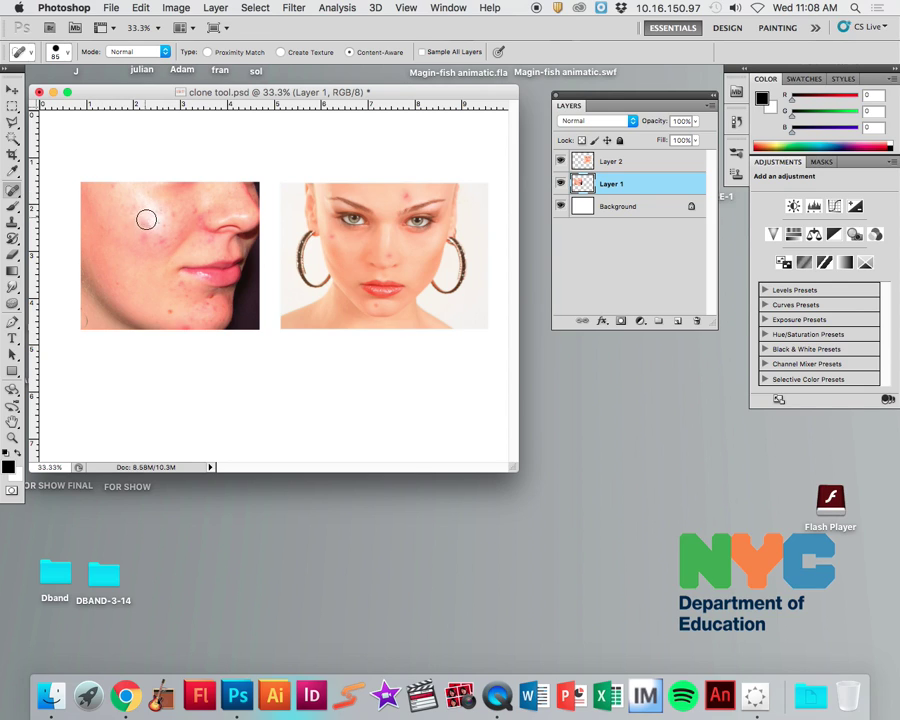
click(177, 302)
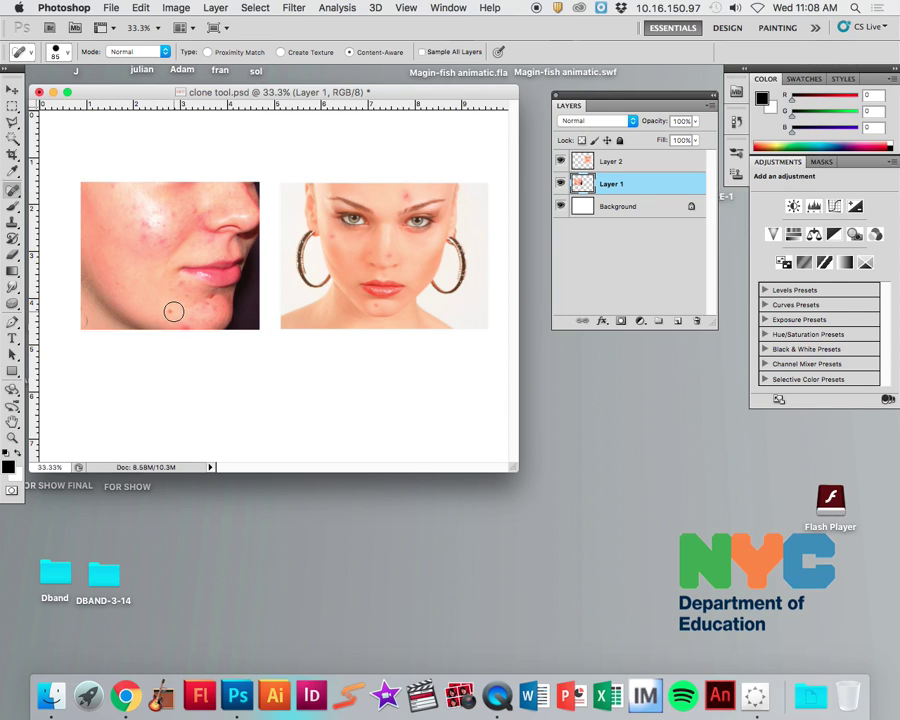
click(66, 56)
drag(75, 90, 47, 88)
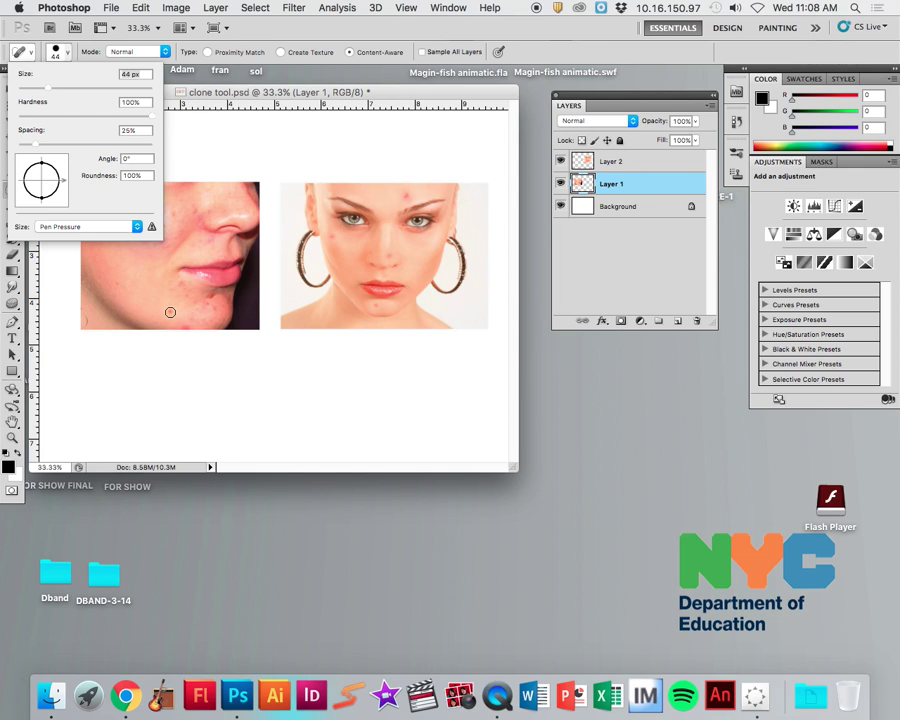
click(68, 55)
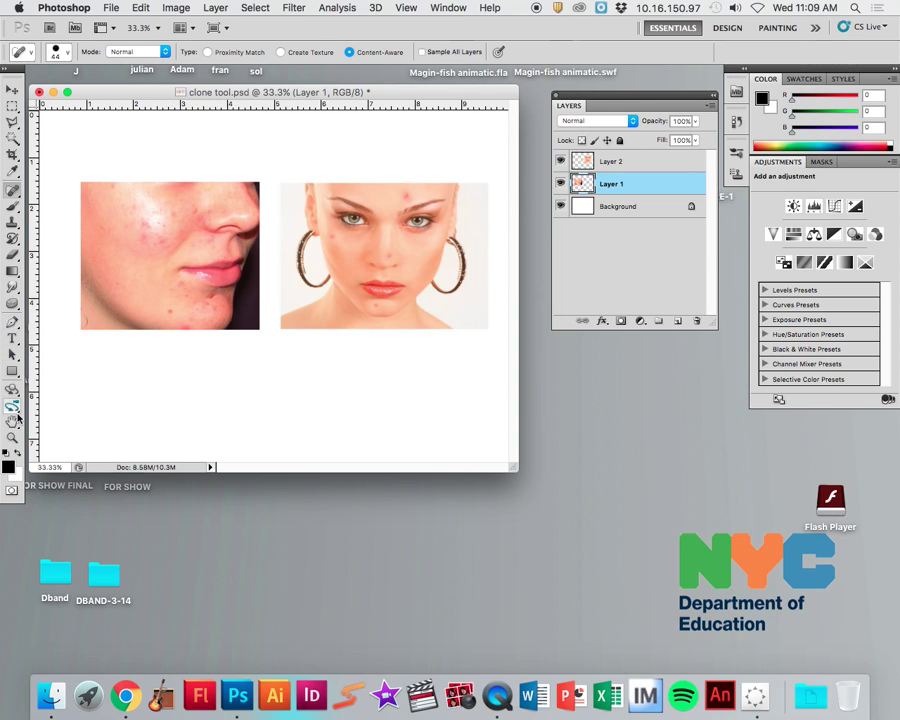
- Remove the mole on the jaw in Layer 1 with the Spot Healing Brush at 100% zoom
click(12, 437)
click(173, 253)
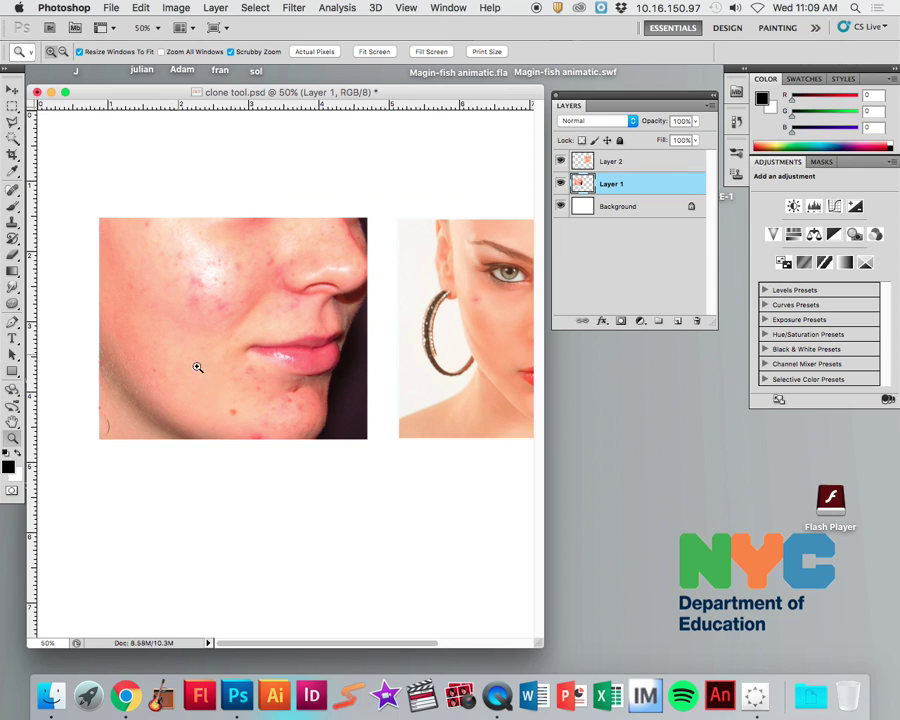
click(230, 414)
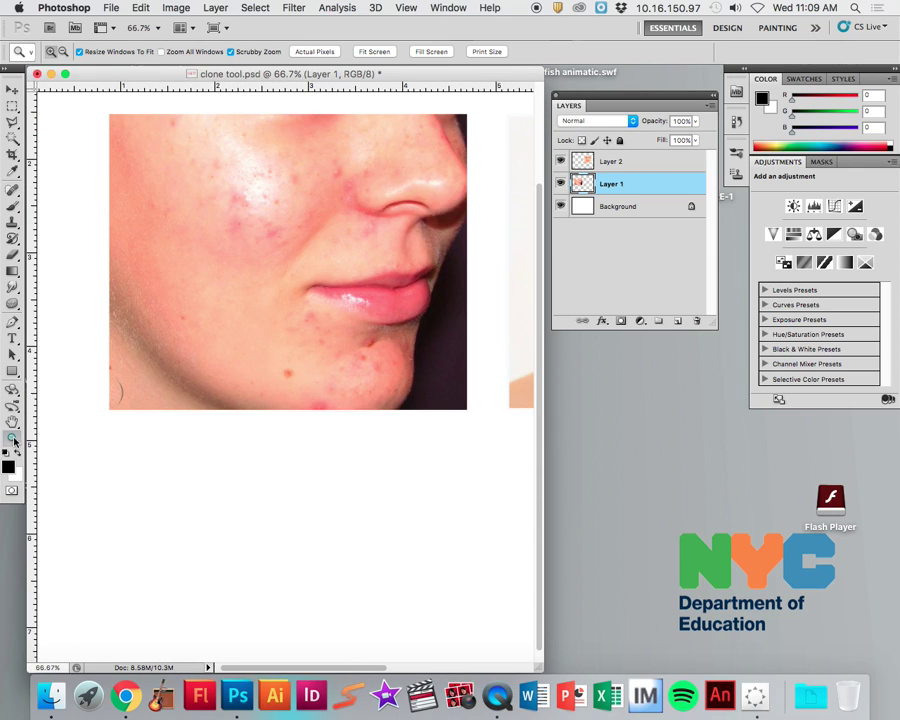
click(244, 228)
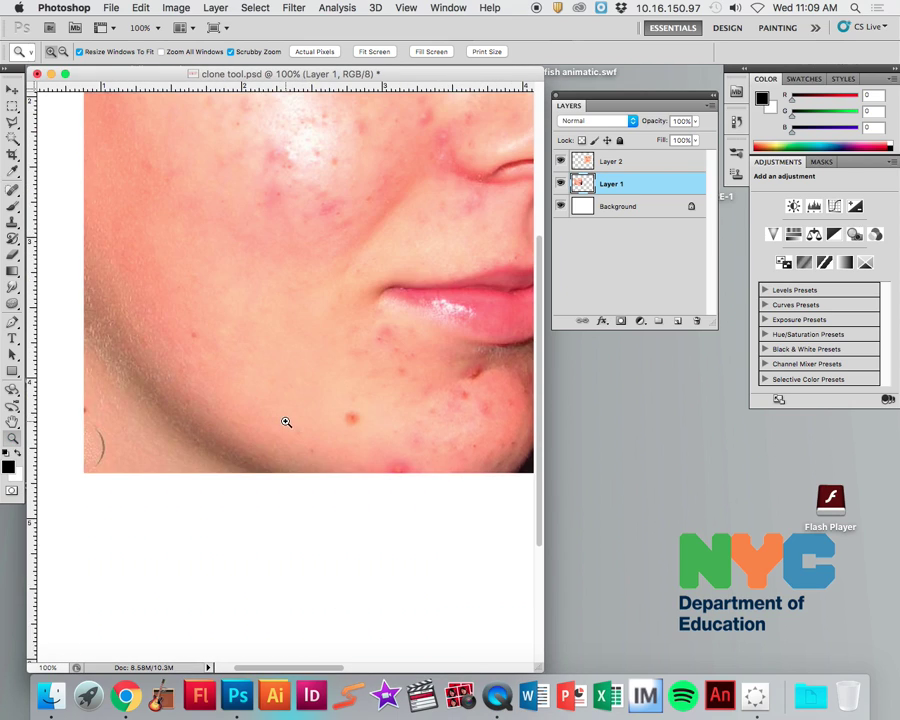
scroll(285, 418, up, 2)
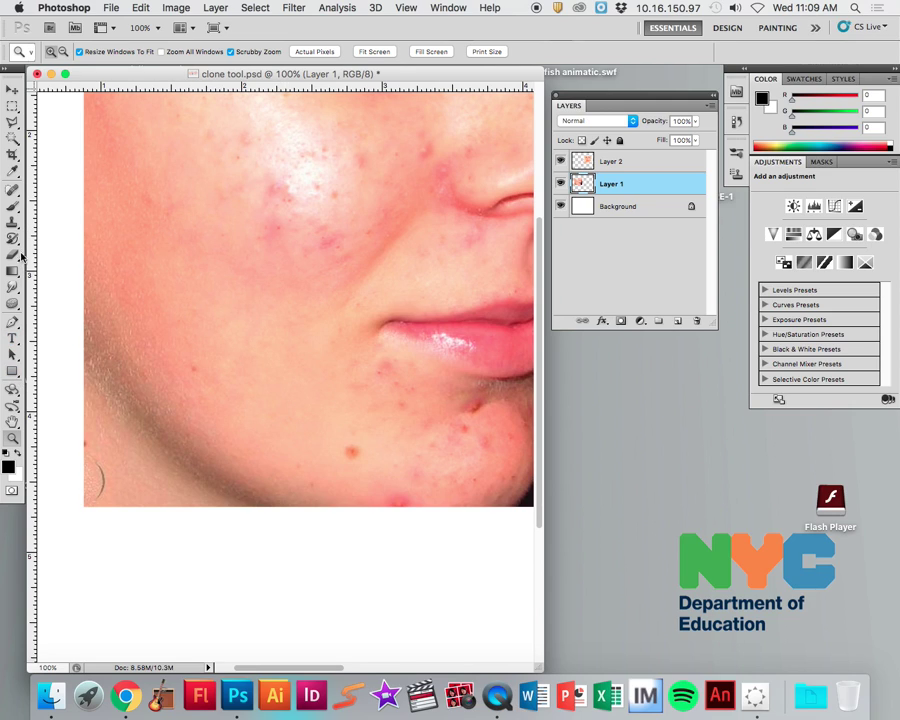
click(12, 190)
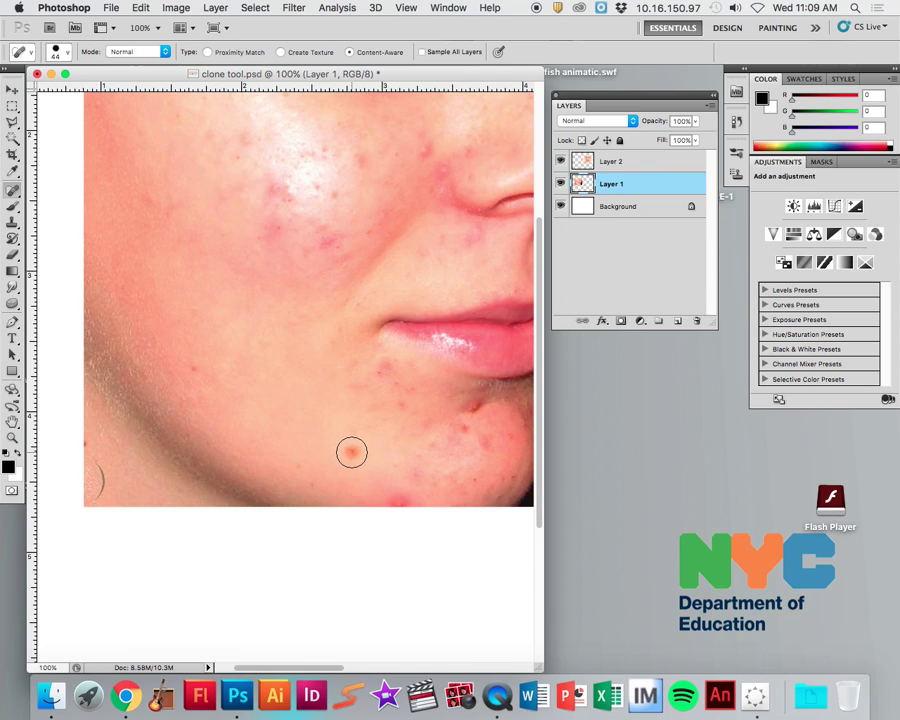
click(351, 453)
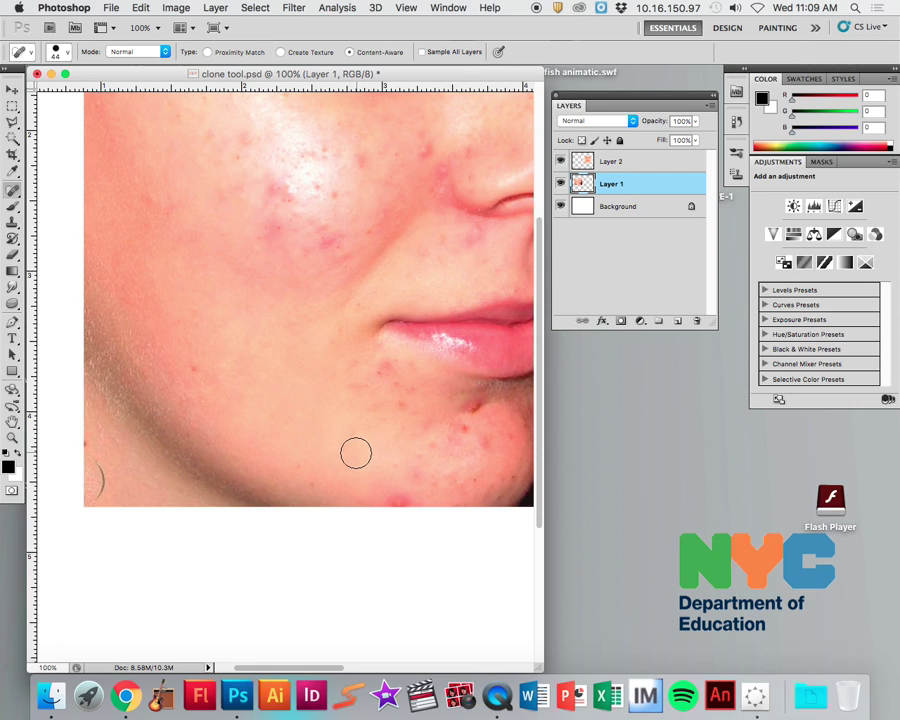
- Set the Spot Healing Brush size to 27 px and heal the red blemishes beside the nostril
click(70, 54)
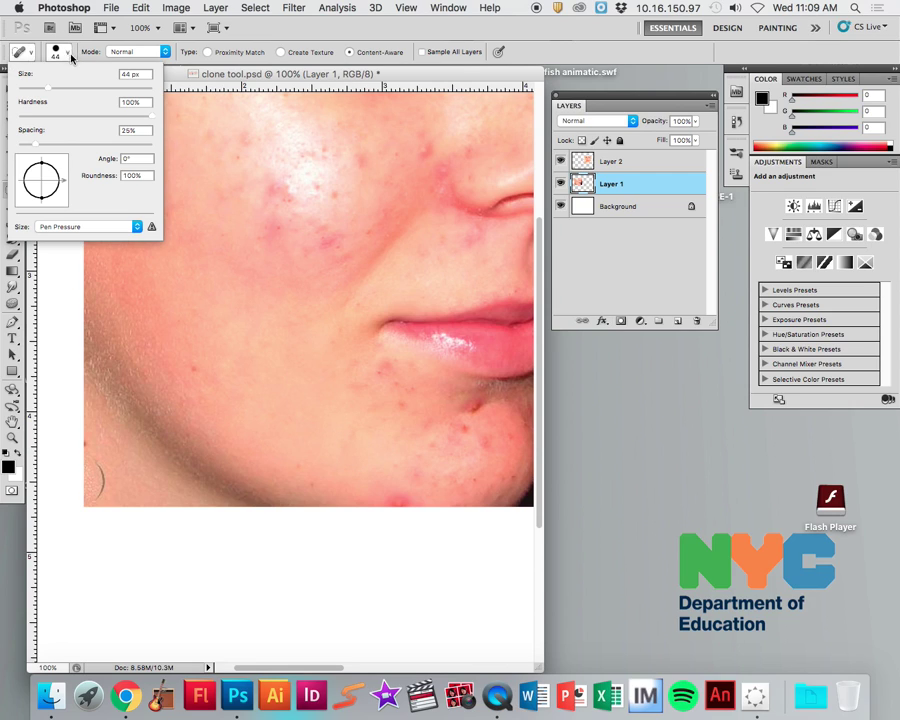
drag(44, 91, 37, 88)
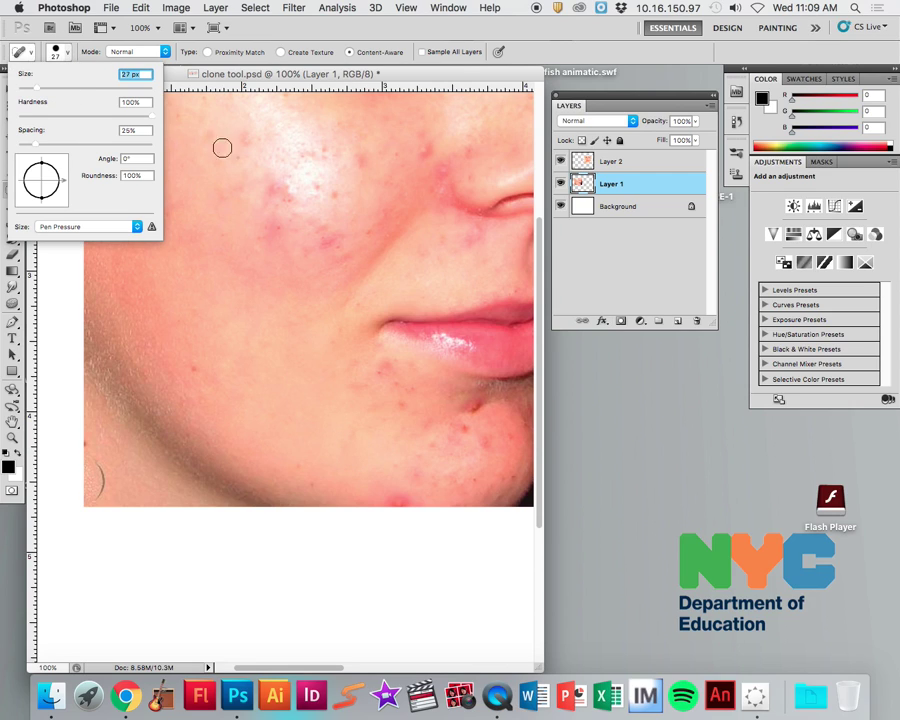
click(335, 196)
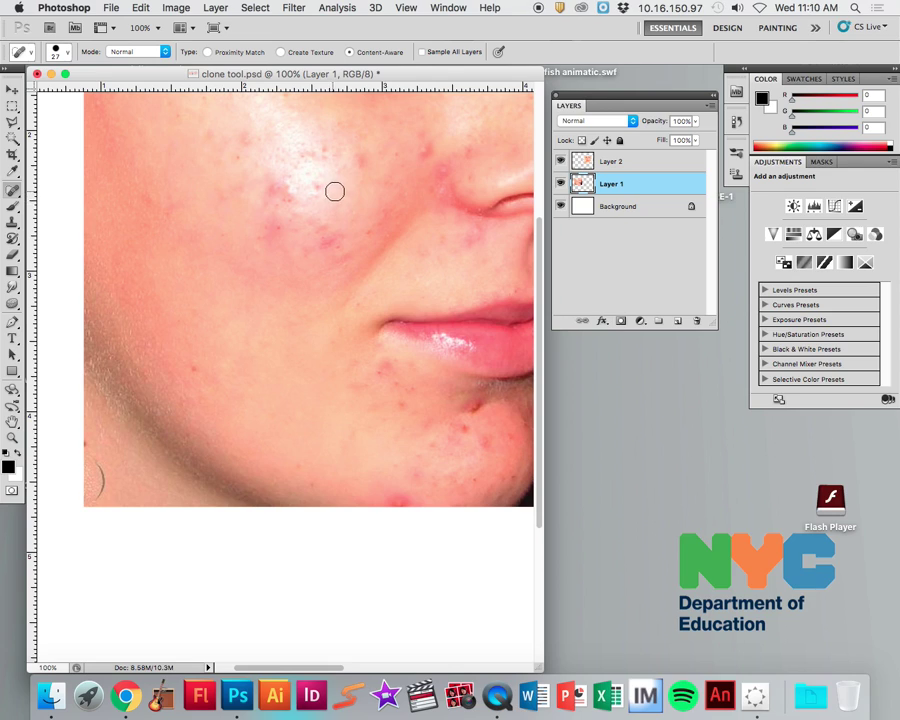
click(422, 150)
click(442, 168)
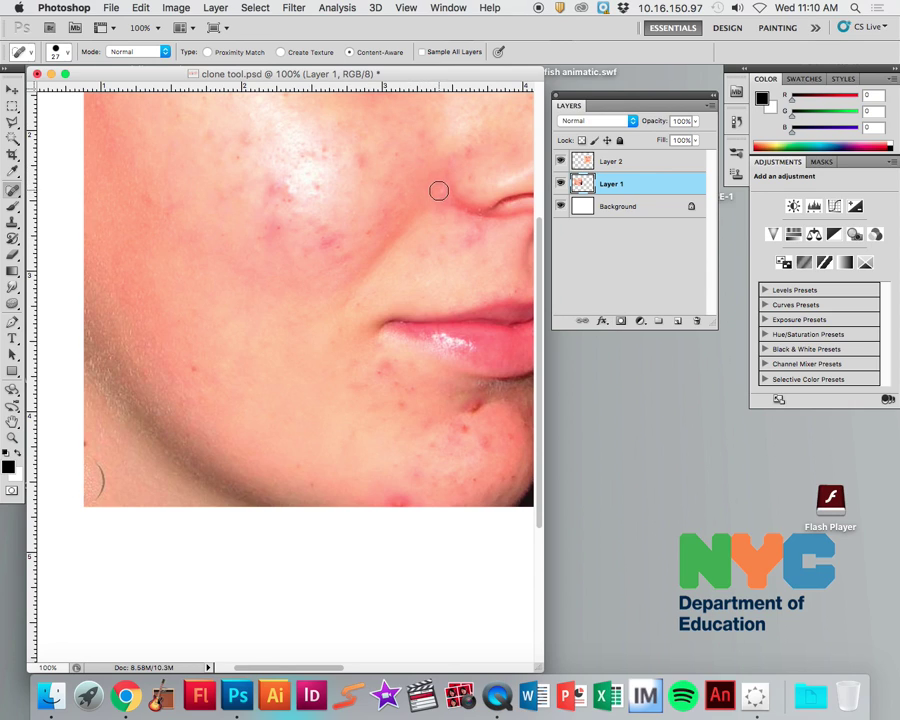
click(441, 192)
click(444, 197)
- Heal the red spots on the skin between the nose and the upper lip
click(478, 231)
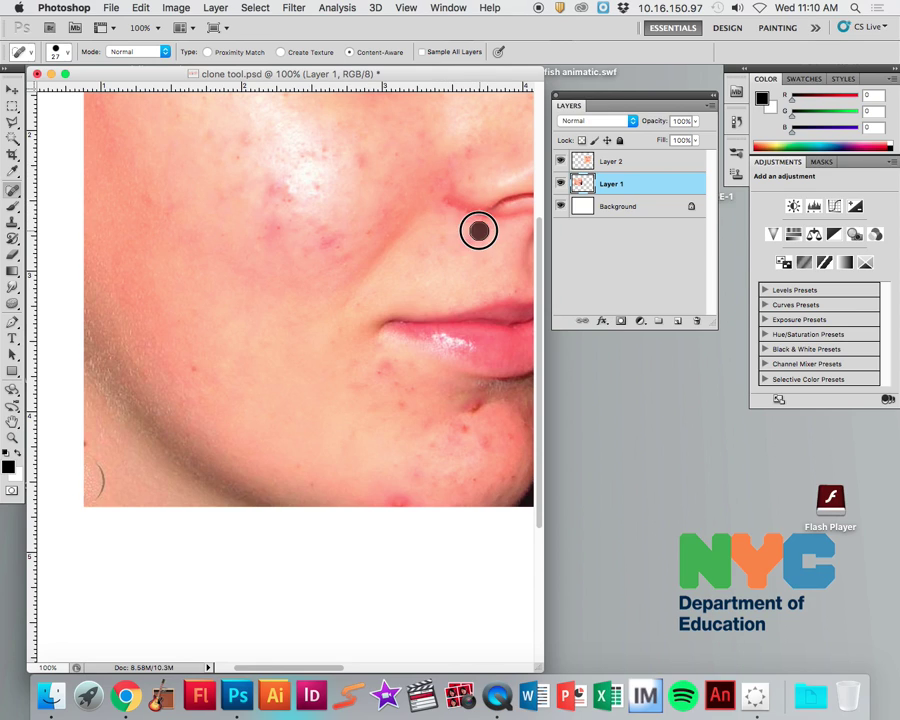
click(466, 240)
click(450, 252)
click(438, 238)
click(422, 254)
click(438, 260)
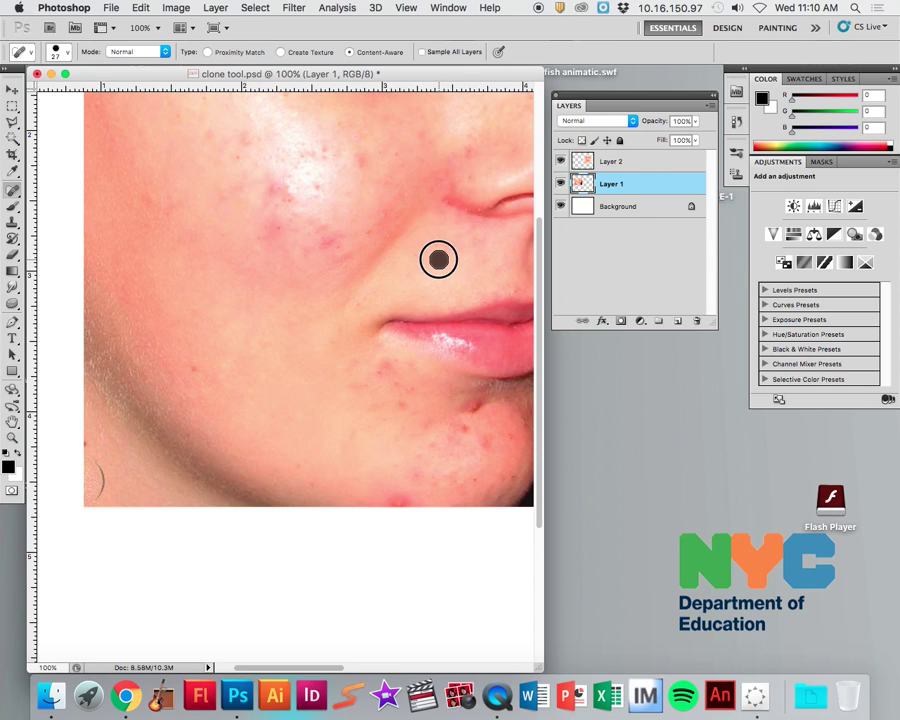
click(408, 271)
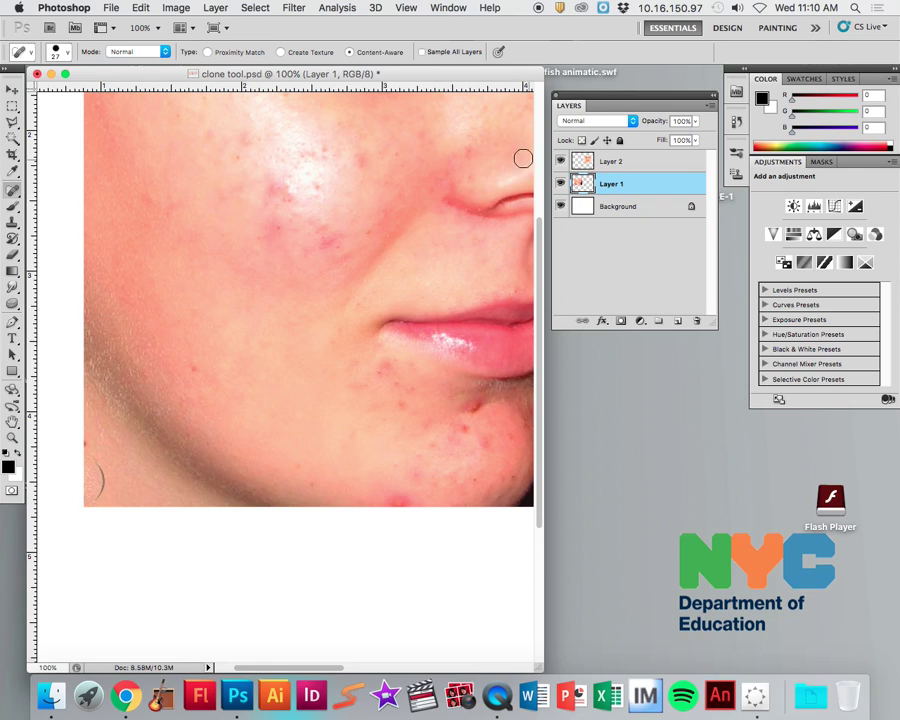
- Heal the spots near the mouth corner and lower cheek, plus the red patches on the outer side of the cheek
click(361, 304)
click(190, 369)
click(272, 228)
click(260, 239)
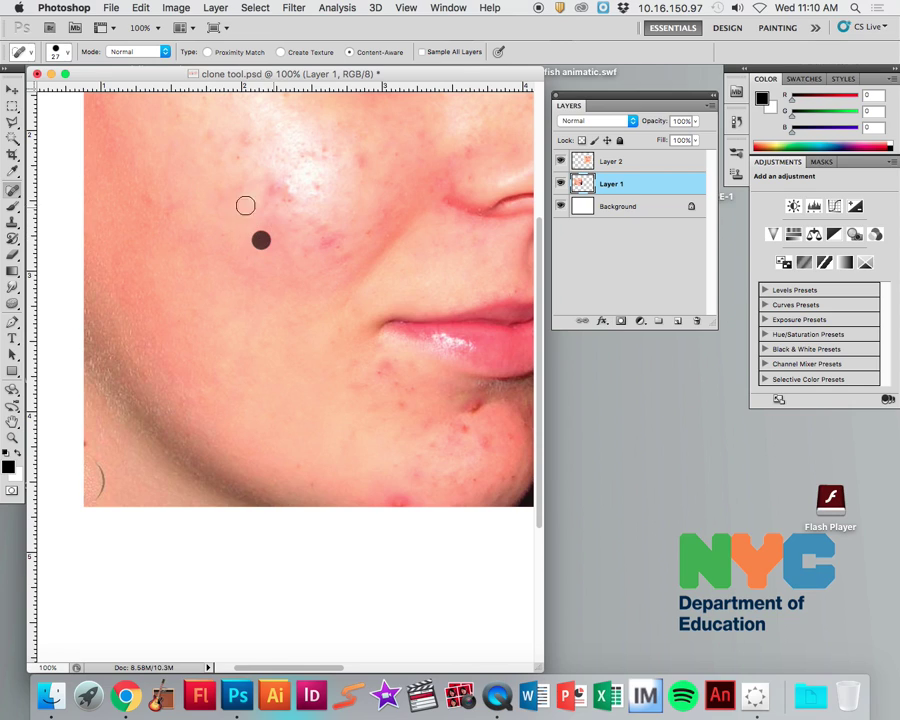
click(273, 190)
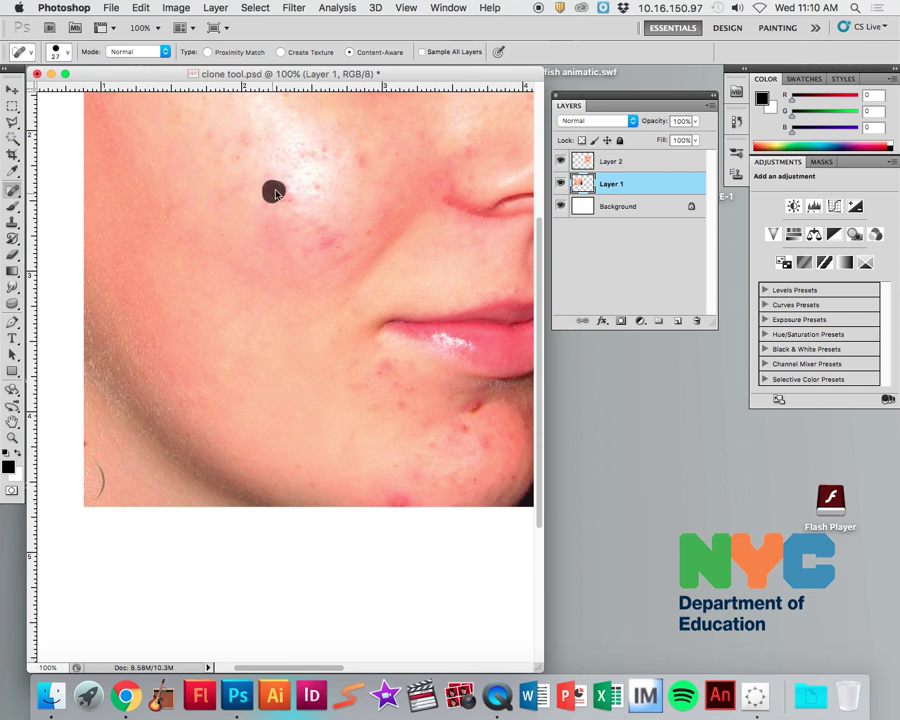
click(272, 187)
click(272, 184)
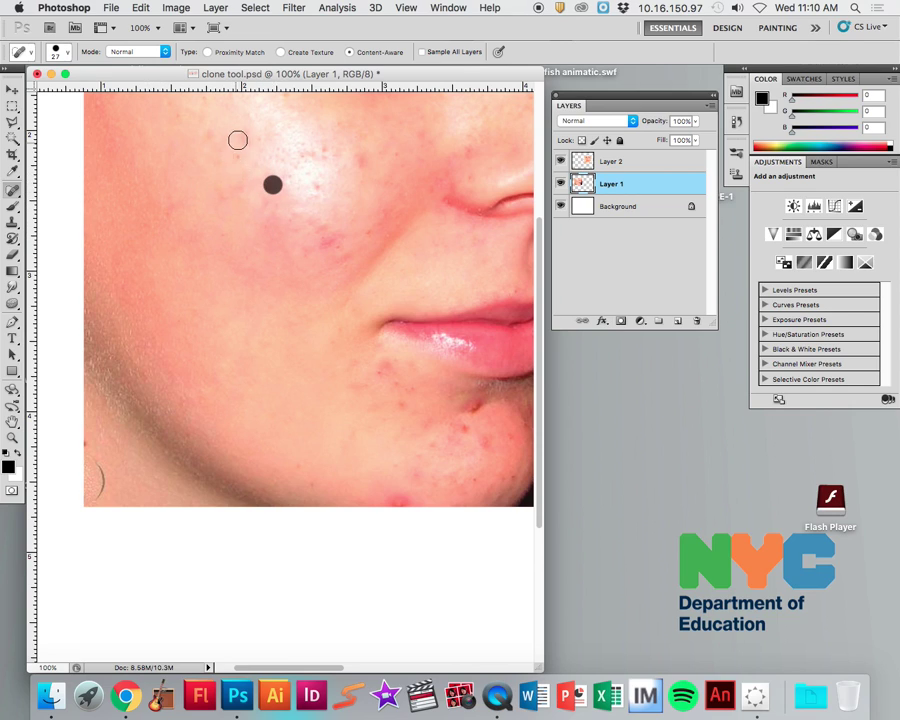
- Heal the blemishes in and around the shiny area of the upper cheek and the red patch just below it
click(243, 139)
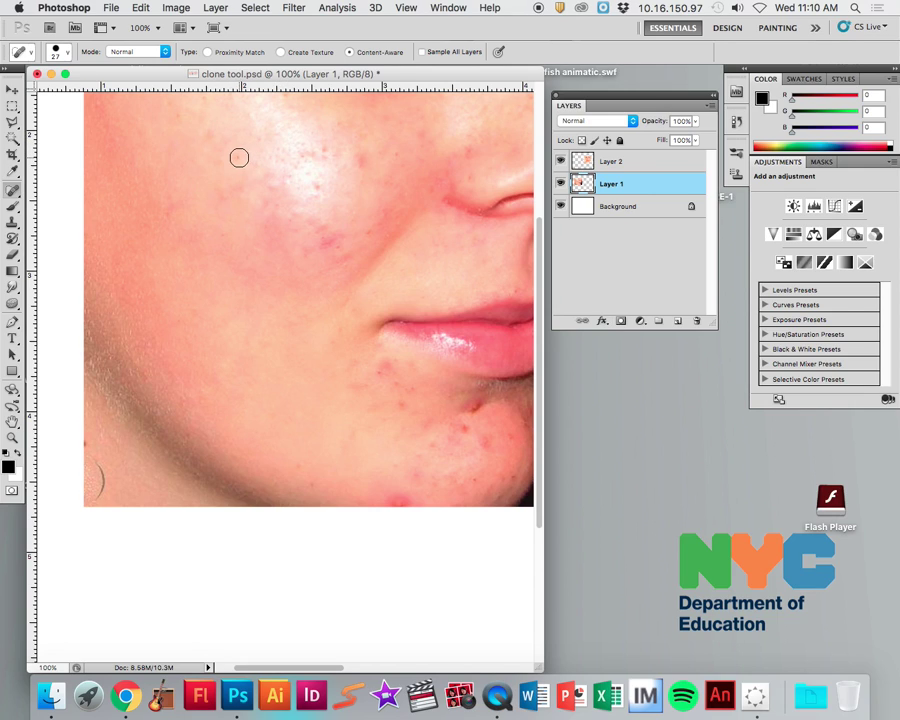
click(211, 133)
click(325, 148)
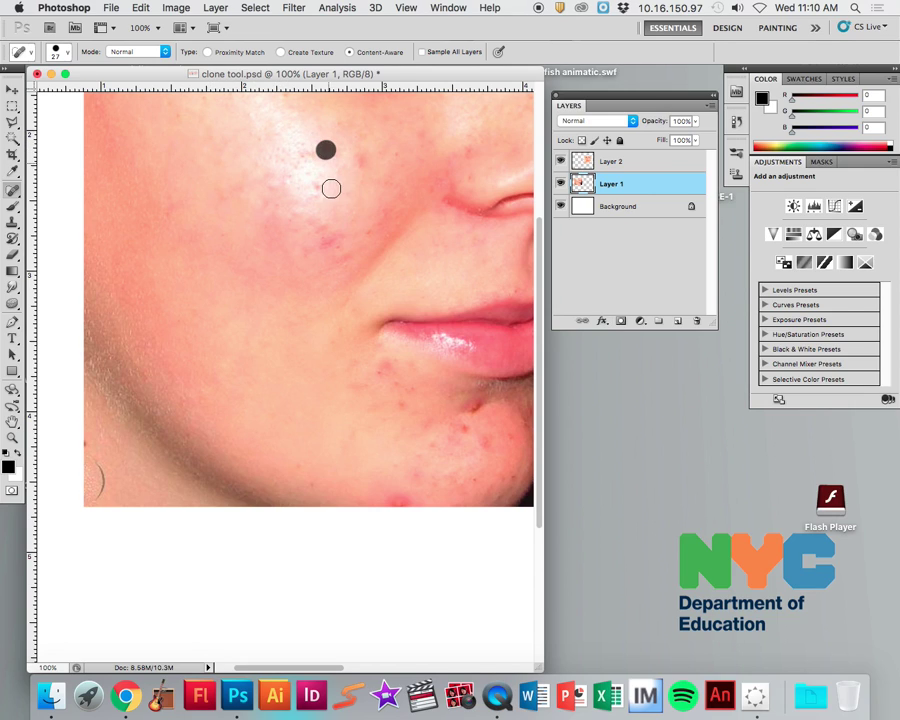
click(322, 186)
click(304, 155)
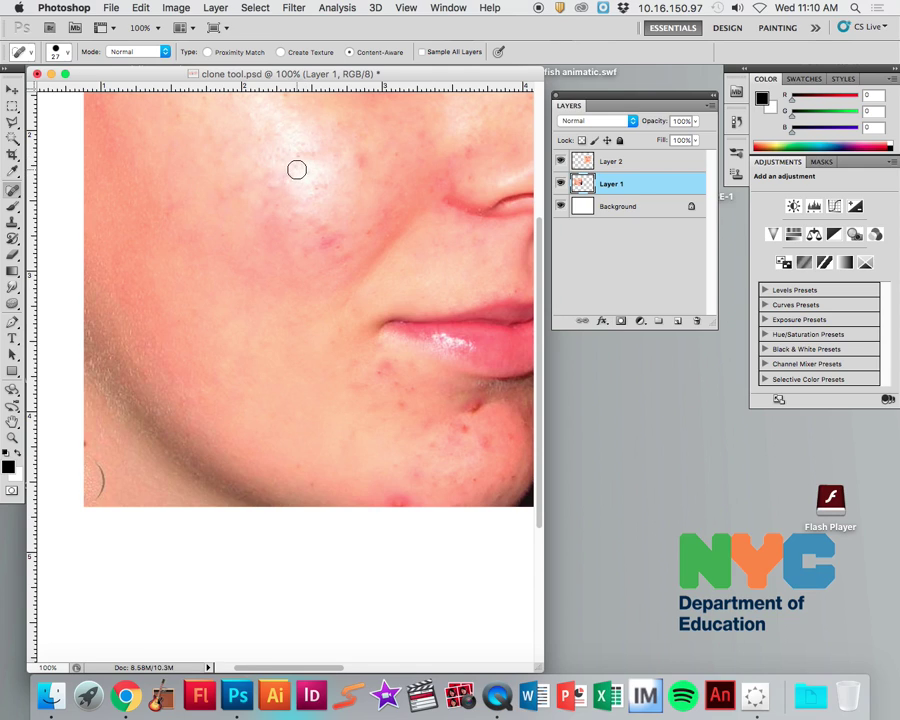
click(359, 162)
click(326, 241)
- Heal the large red spot at the chin's lower edge and the blemishes on the chin below the lip
click(400, 502)
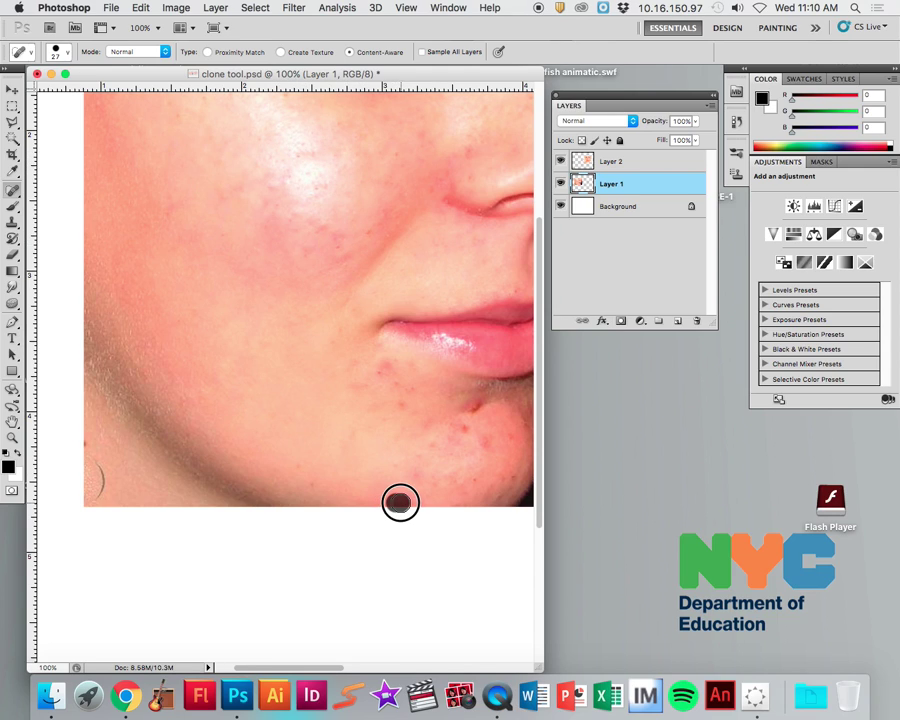
click(471, 410)
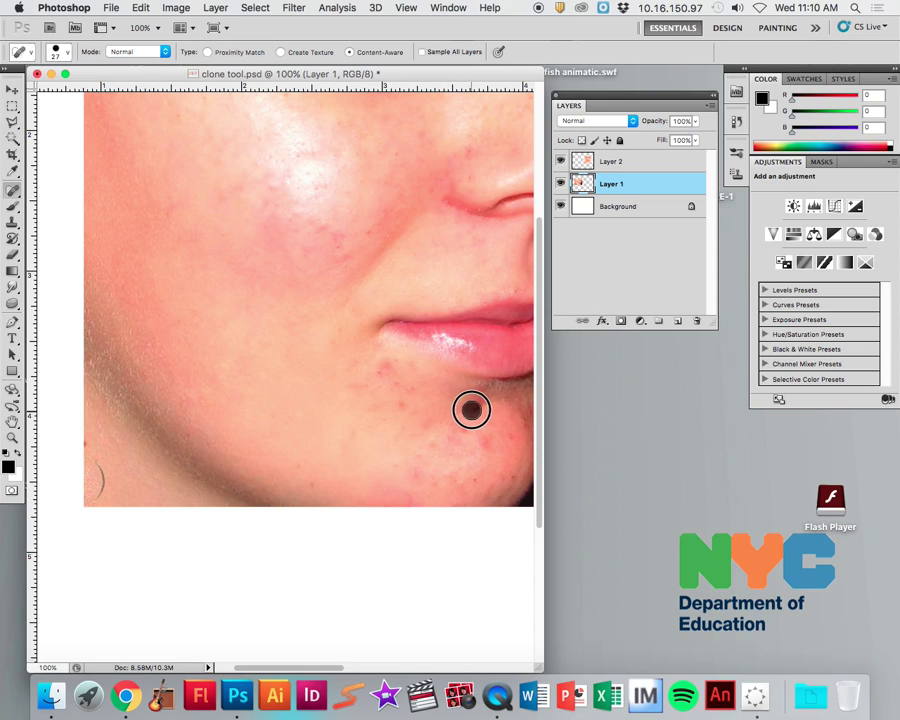
click(466, 429)
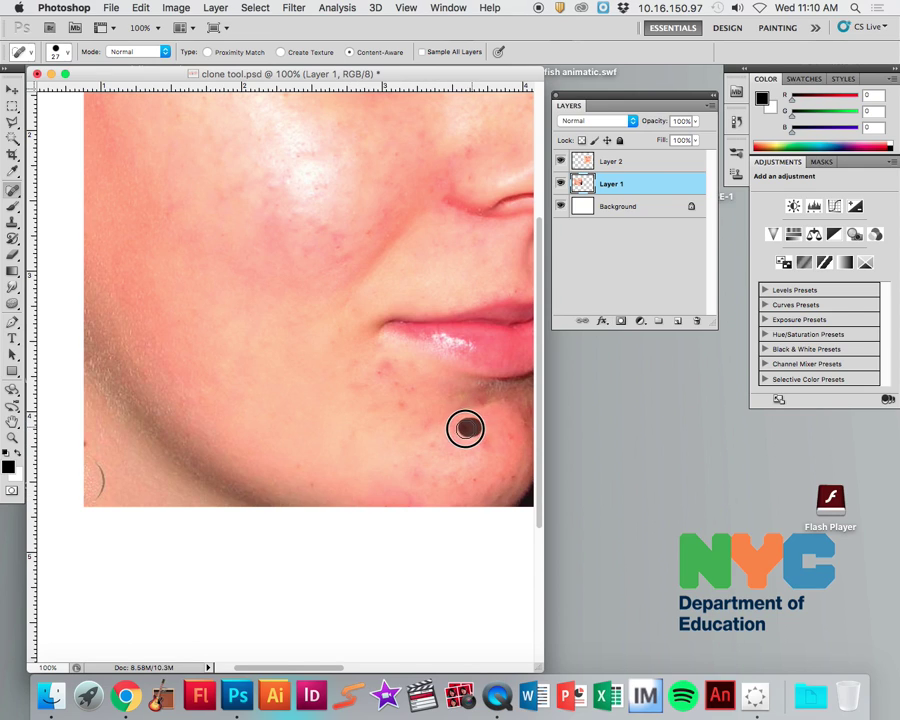
click(470, 396)
click(449, 408)
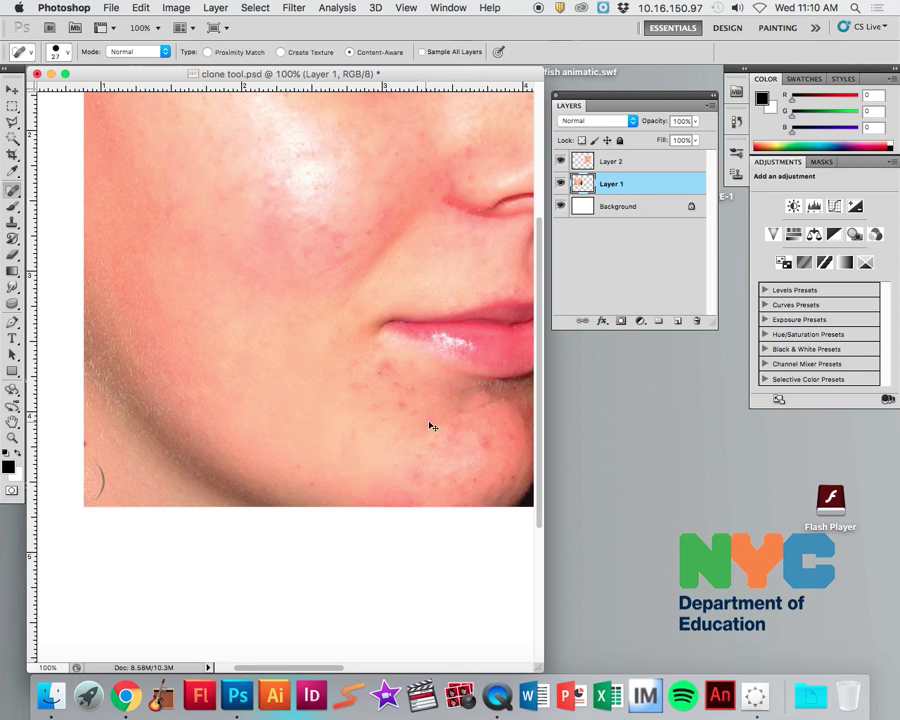
- Go over the red spots in the middle of the chin and the crease under the lower lip with Spot Healing
drag(467, 428, 482, 428)
click(480, 442)
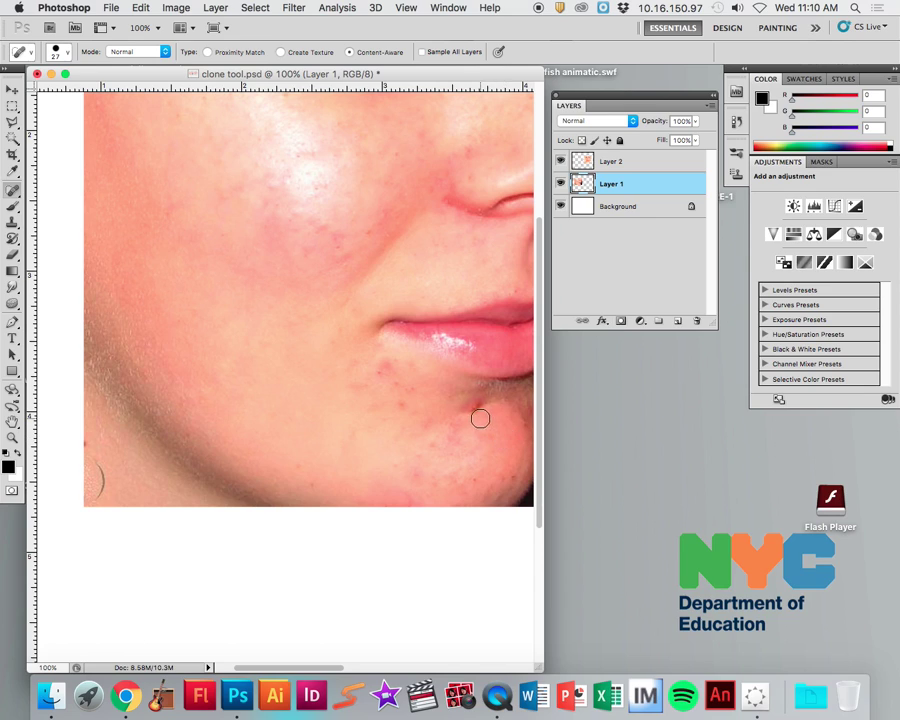
click(474, 418)
click(468, 401)
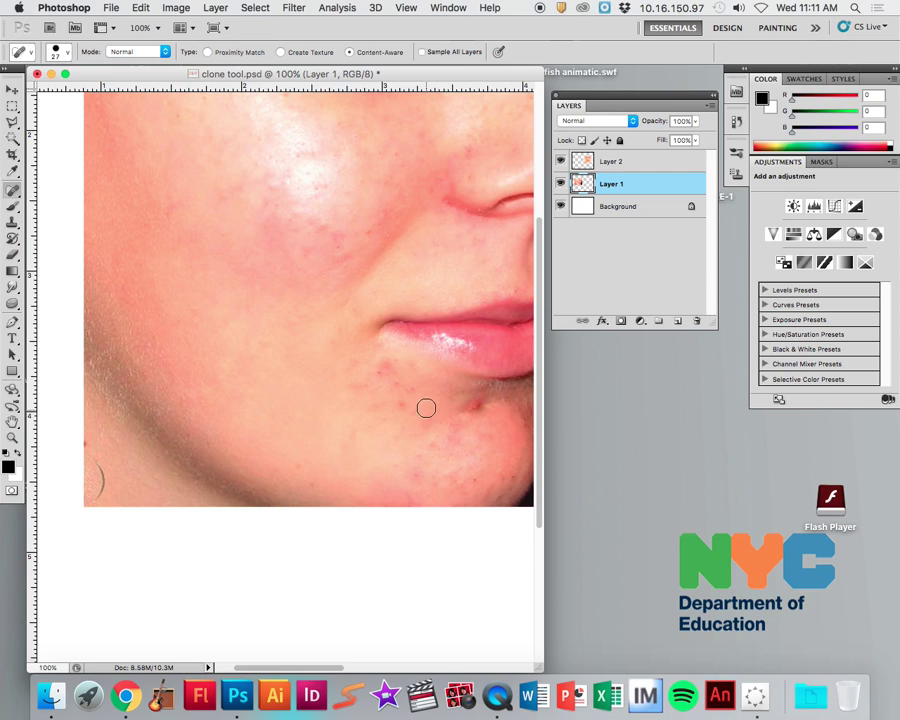
- Reduce the Spot Healing Brush size to 19 px and heal the dark blemish just below the lower lip
click(64, 54)
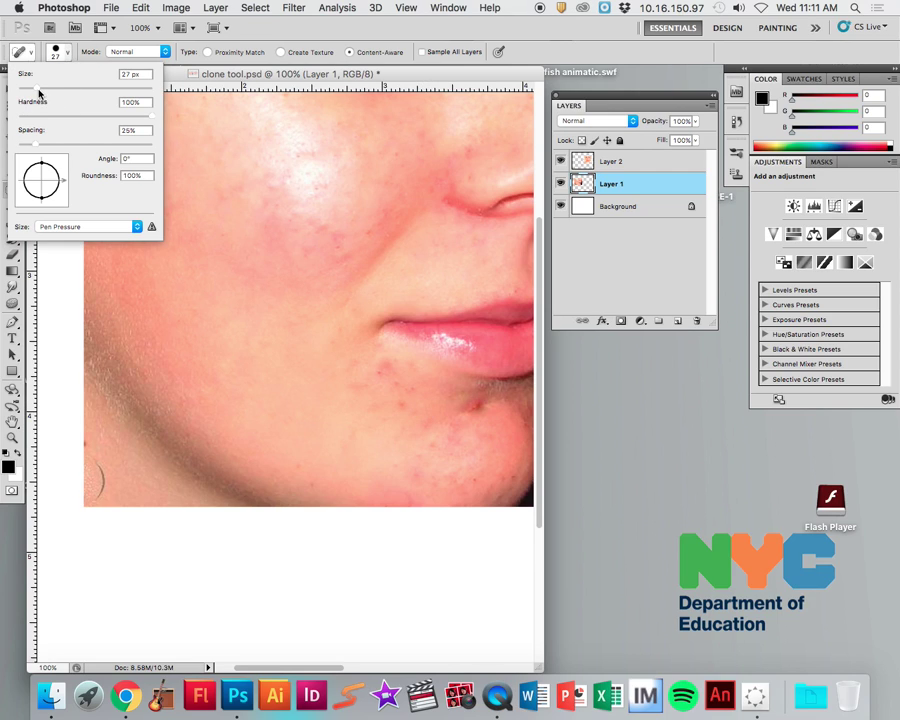
drag(38, 91, 31, 88)
click(470, 402)
drag(470, 401, 480, 412)
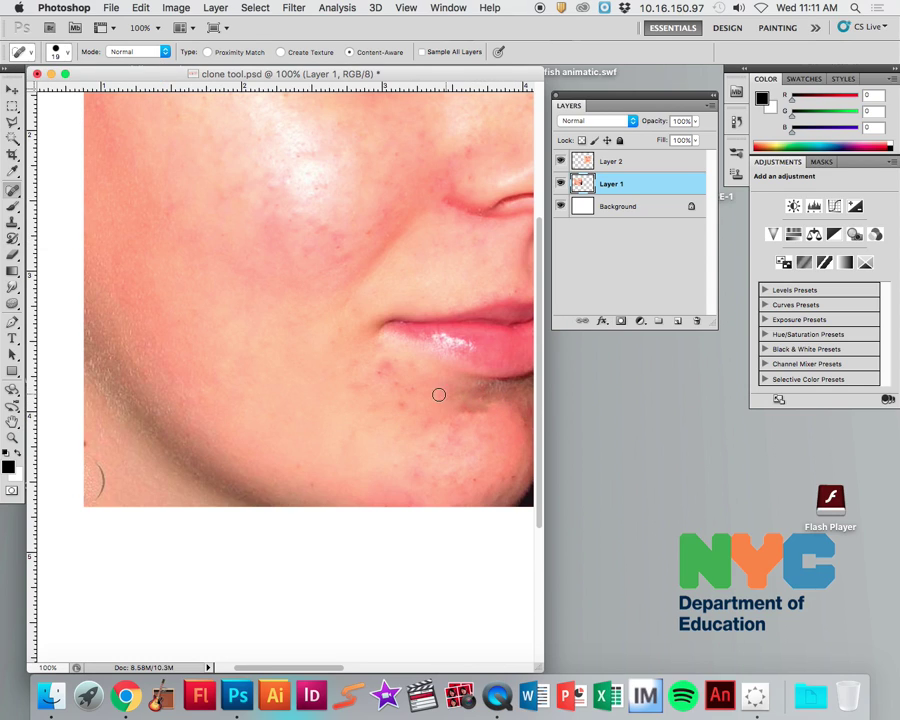
- Heal the red marks below the mouth corner and the small spots along the jaw and chin
drag(389, 369, 402, 403)
drag(392, 382, 410, 388)
drag(422, 483, 406, 477)
click(309, 484)
drag(474, 482, 474, 482)
click(508, 477)
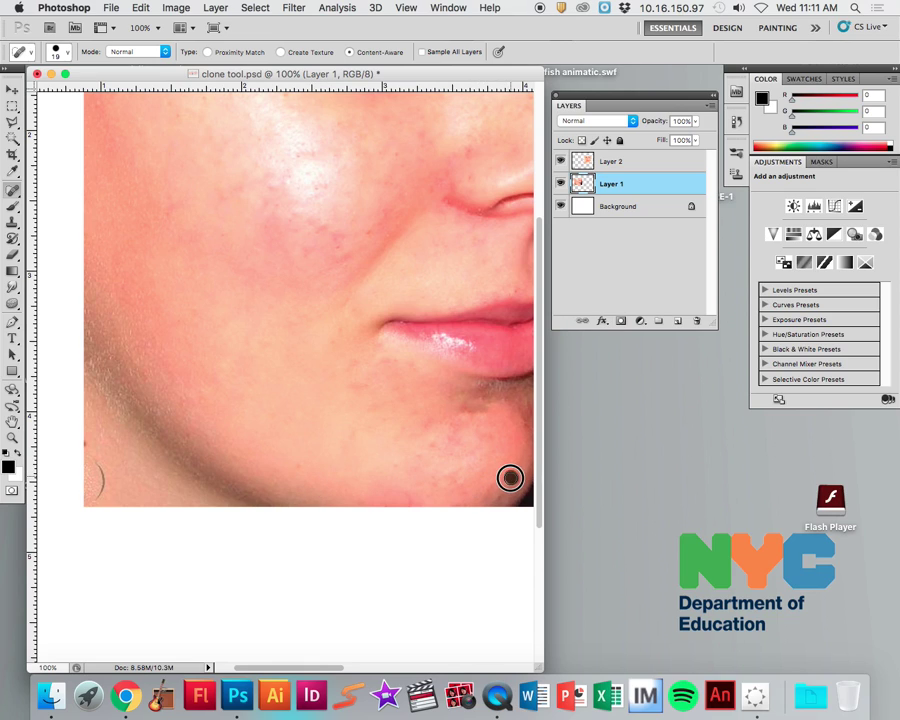
- Heal the remaining small spots around the nostril and across the cheek
click(474, 147)
click(468, 177)
click(271, 187)
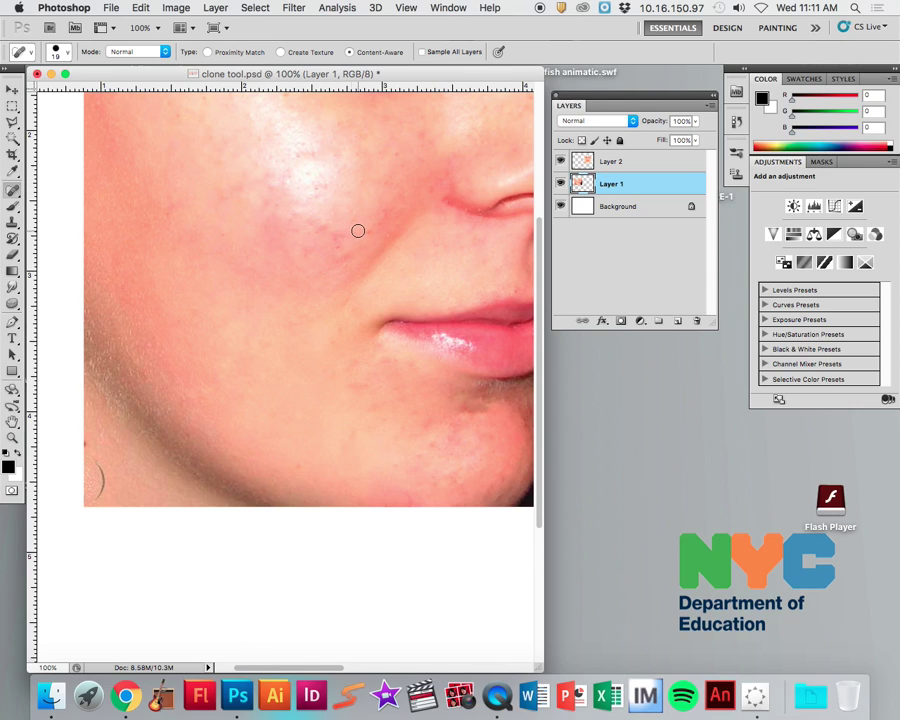
click(334, 249)
click(382, 215)
click(388, 232)
click(474, 205)
- Save the retouched clone tool.psd document
click(111, 9)
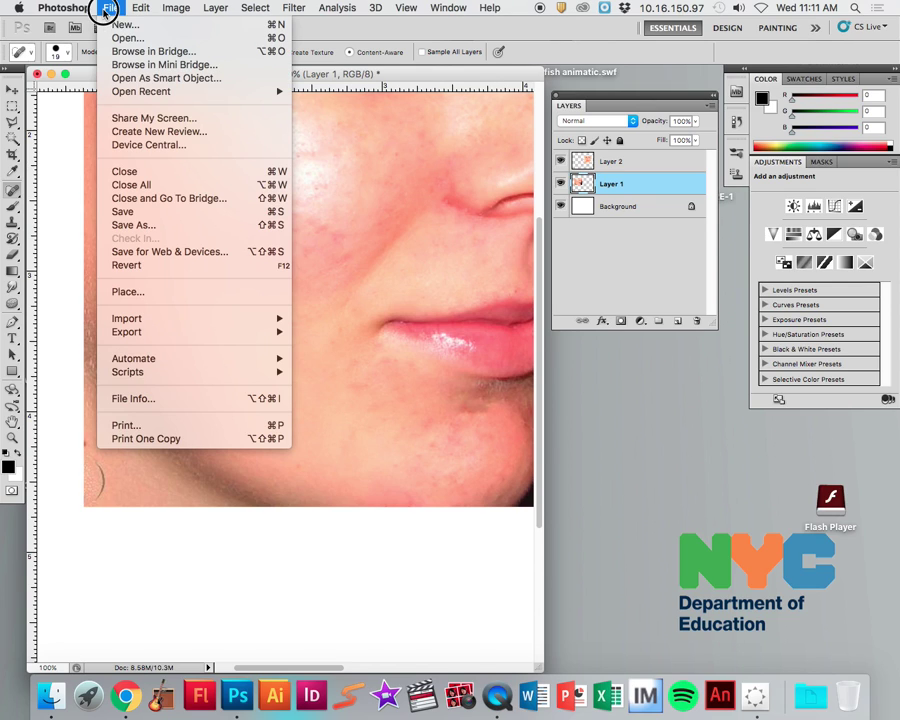
click(126, 213)
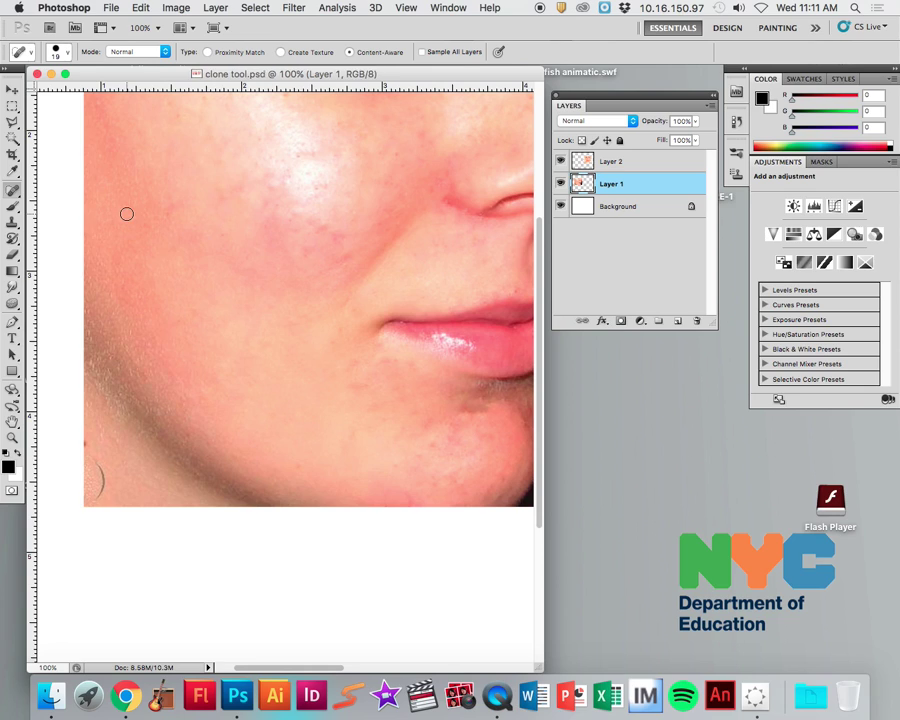
- In Finder, locate clone tool.psd in the user-named Documents folder and prefix its file name with the owner's first name, last initial and a hyphen
click(52, 694)
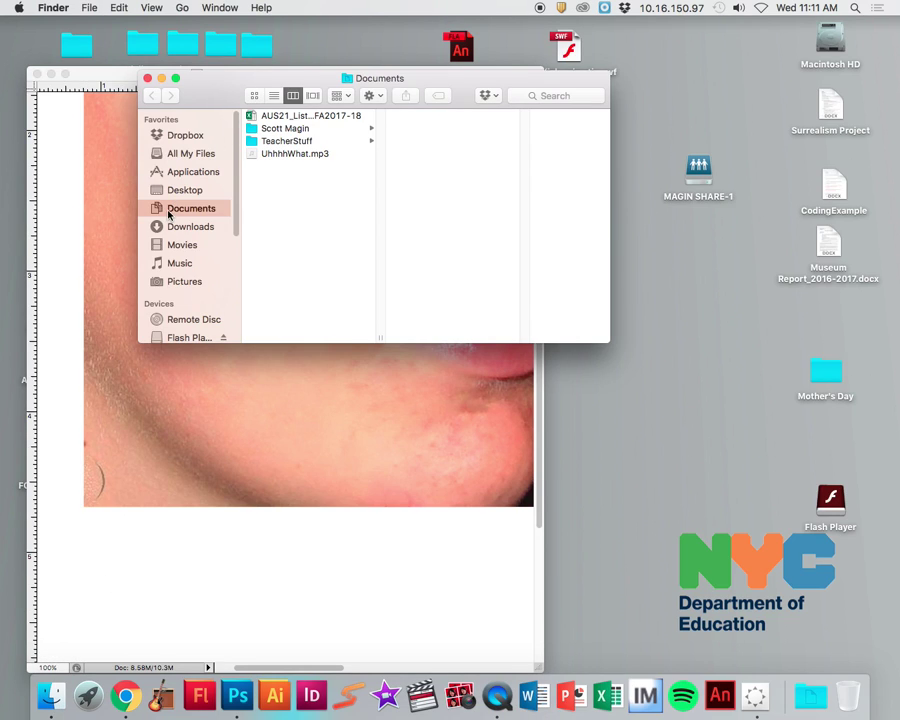
click(276, 133)
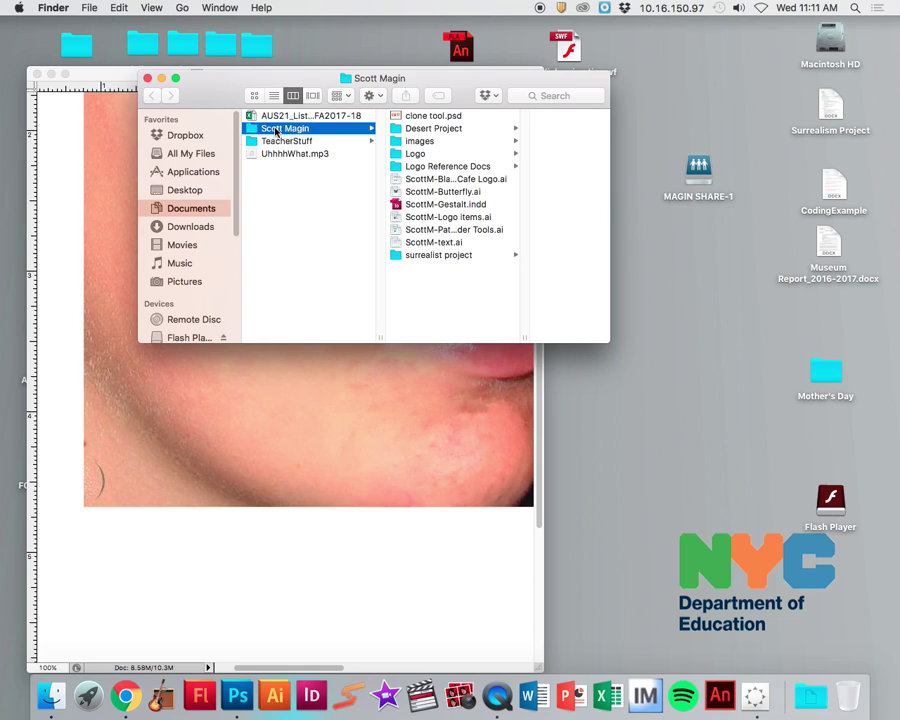
click(428, 117)
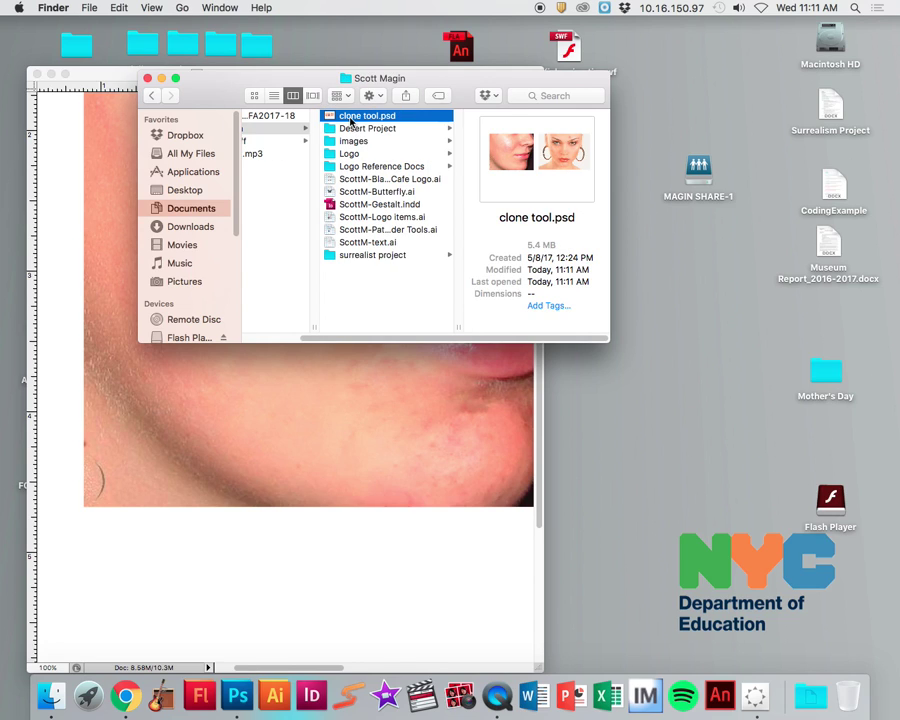
click(343, 117)
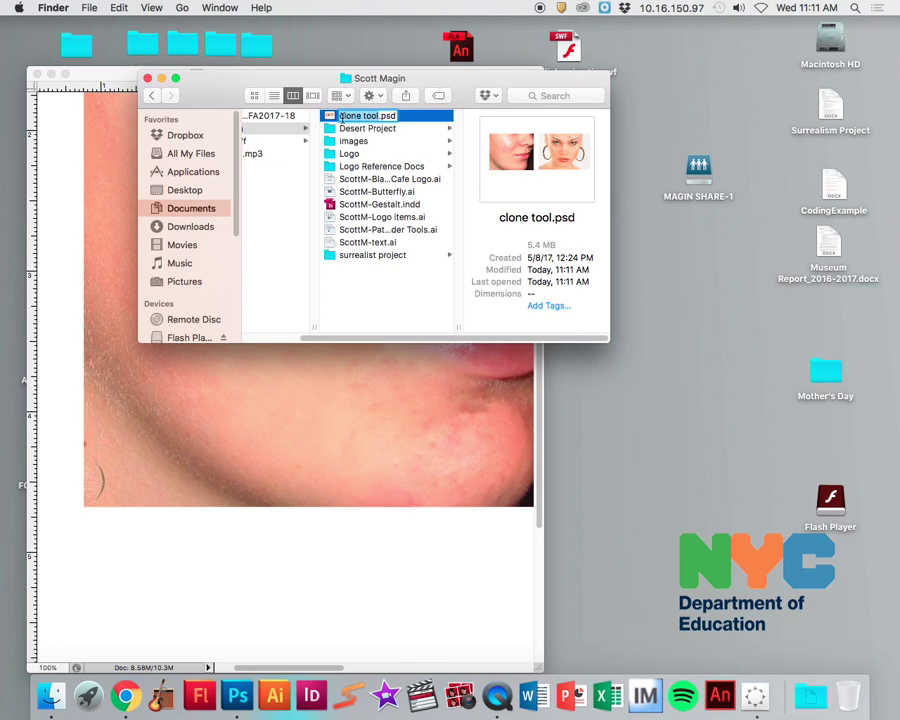
click(340, 116)
text(ScottM)
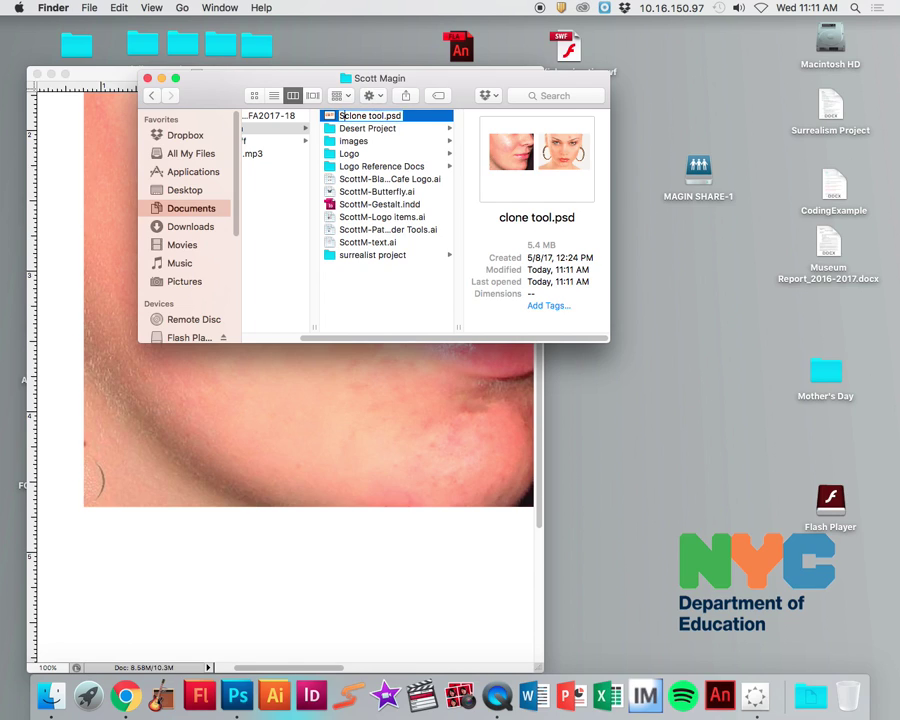
text(-)
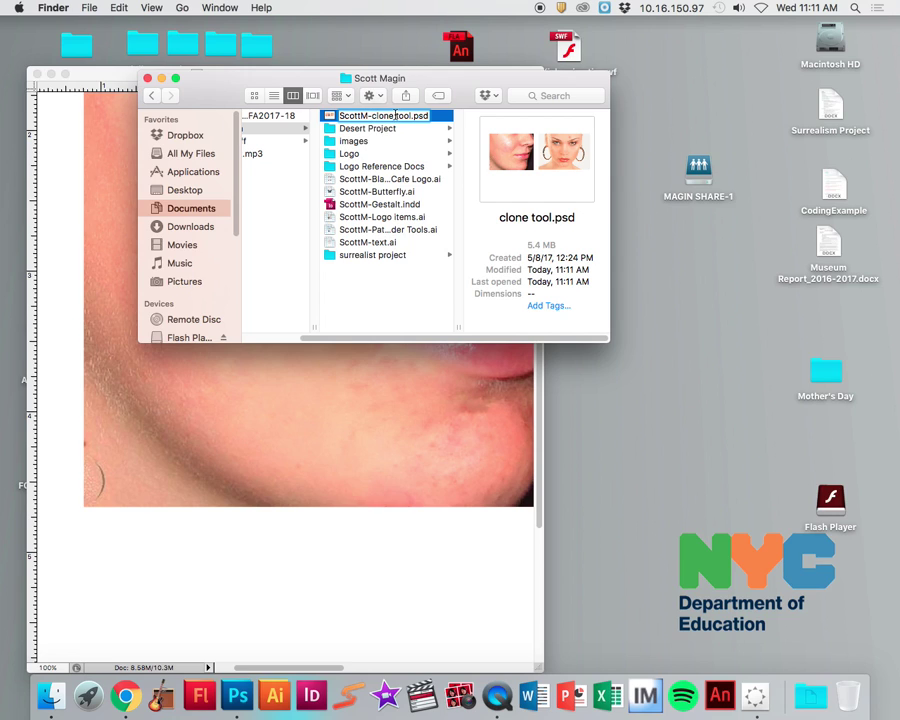
key(Return)
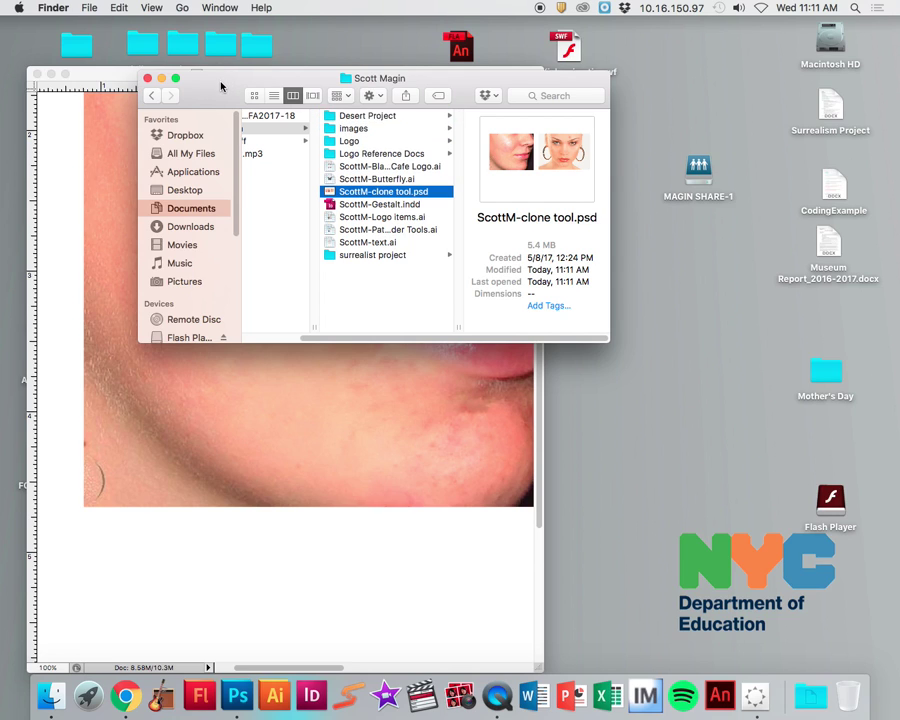
- Open a second Finder window below the first and browse to the teacher's public folder on the shared computer RM412-TS
click(91, 8)
click(90, 25)
drag(245, 100, 220, 368)
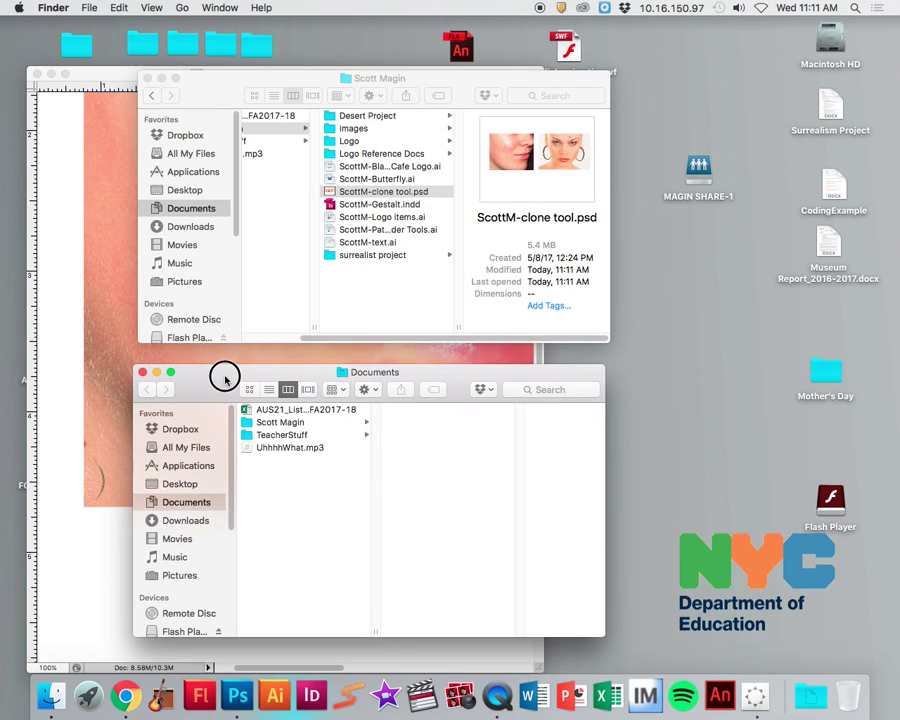
scroll(225, 535, down, 5)
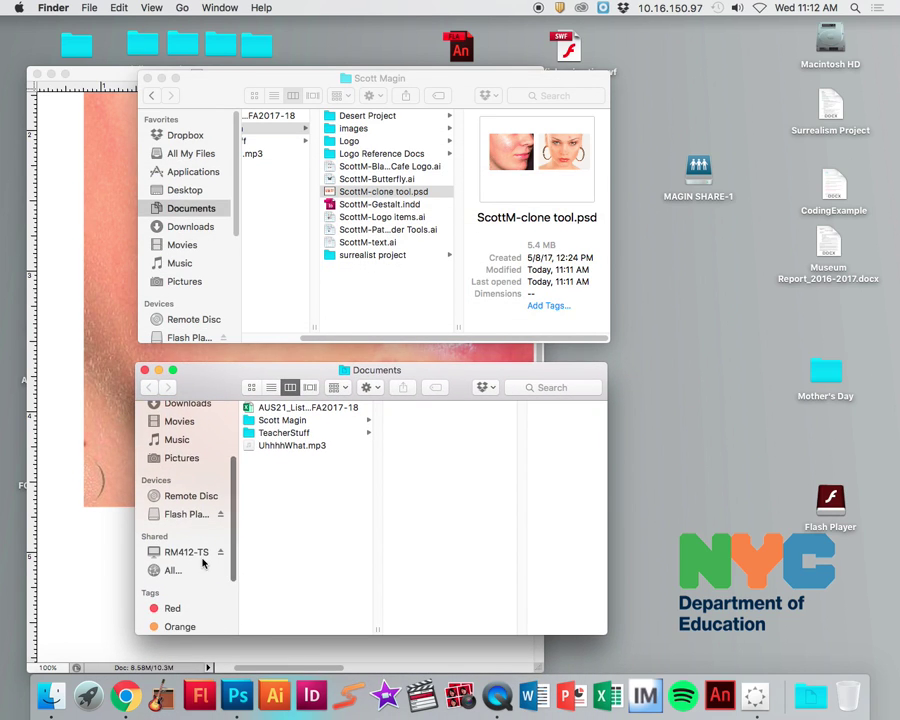
click(215, 551)
click(275, 545)
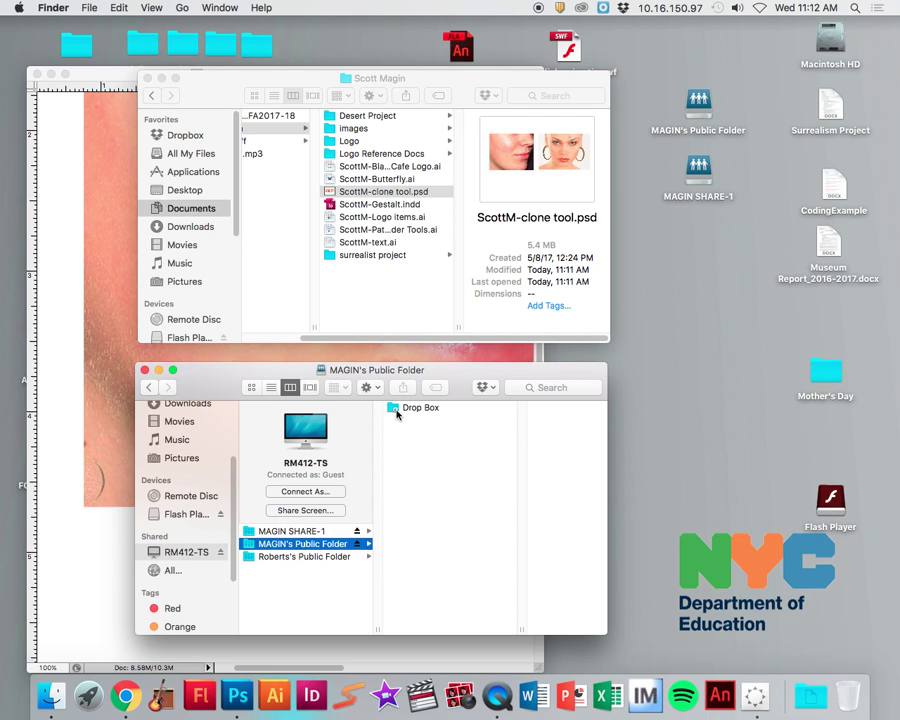
- Copy the renamed clone tool PSD file into the public folder's Drop Box and agree to continue
click(331, 196)
mouse_move(333, 194)
mouse_down()
mouse_move(410, 220)
mouse_move(405, 410)
mouse_move(333, 409)
mouse_up()
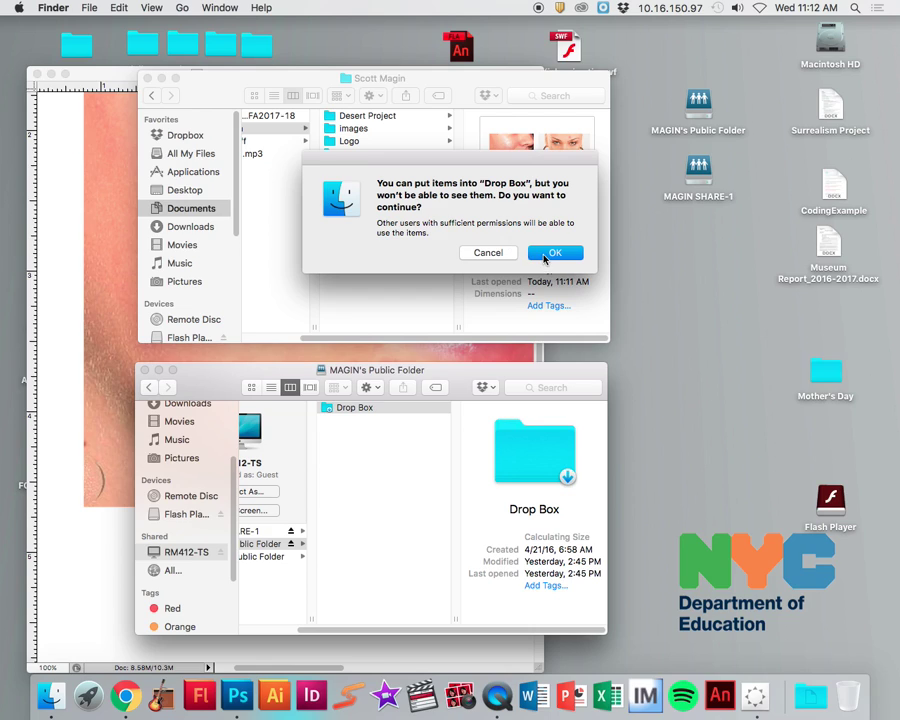
click(544, 256)
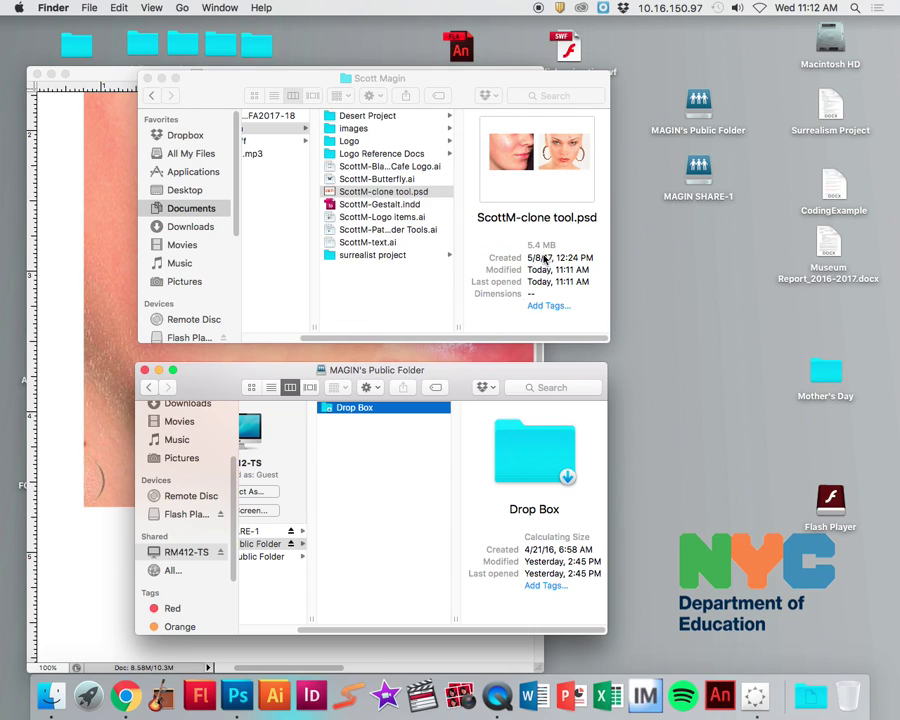